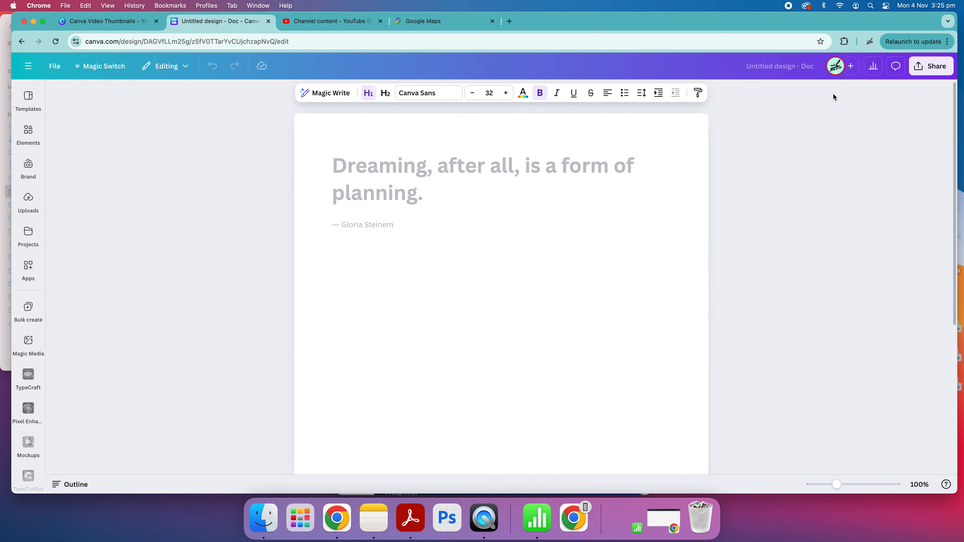
Step: Open Magic Write in the blank document and load its Social Media Captions sample prompt
{"action": "left_click", "coordinate": [322, 99]}
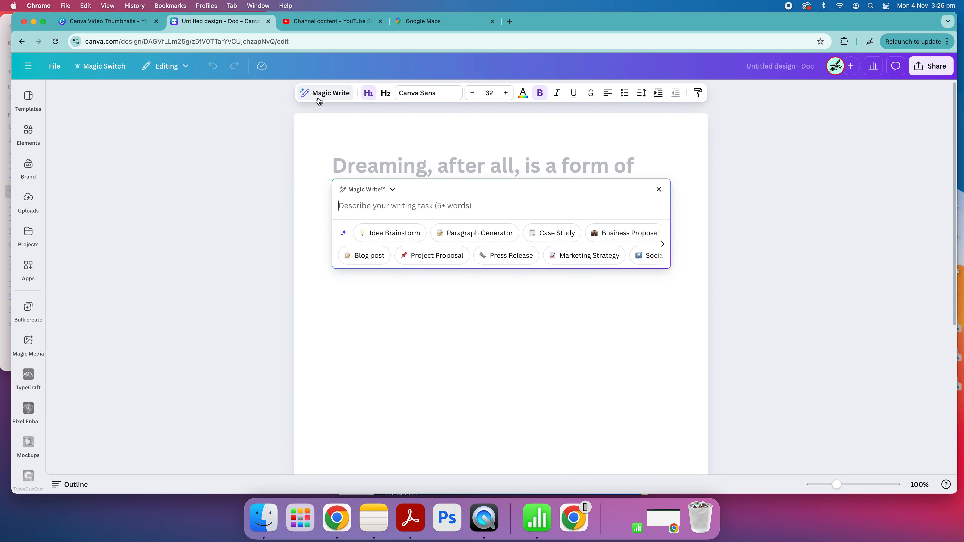
{"action": "scroll", "coordinate": [601, 250], "scroll_direction": "right", "scroll_amount": 3}
{"action": "scroll", "coordinate": [561, 258], "scroll_direction": "right", "scroll_amount": 2}
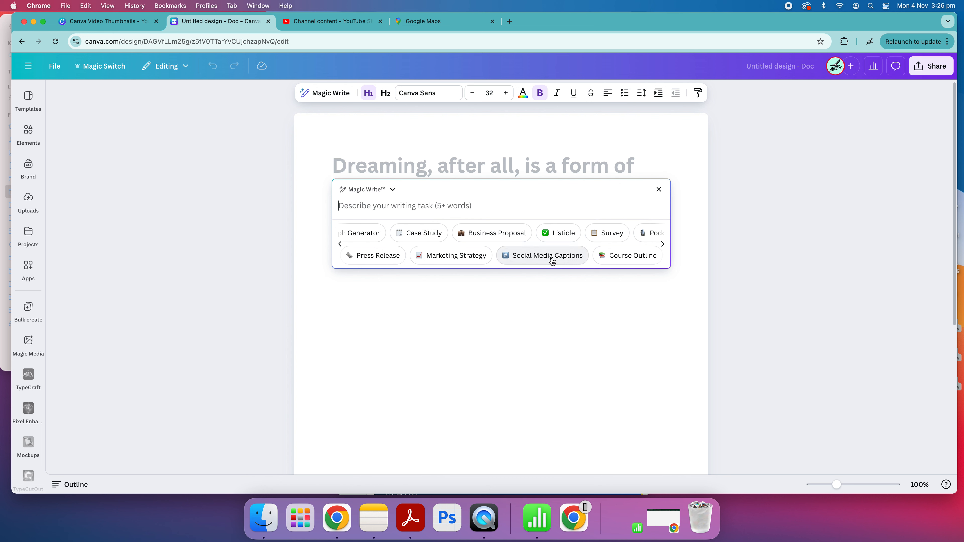
{"action": "scroll", "coordinate": [552, 262], "scroll_direction": "right", "scroll_amount": 3}
{"action": "scroll", "coordinate": [533, 252], "scroll_direction": "left", "scroll_amount": 3}
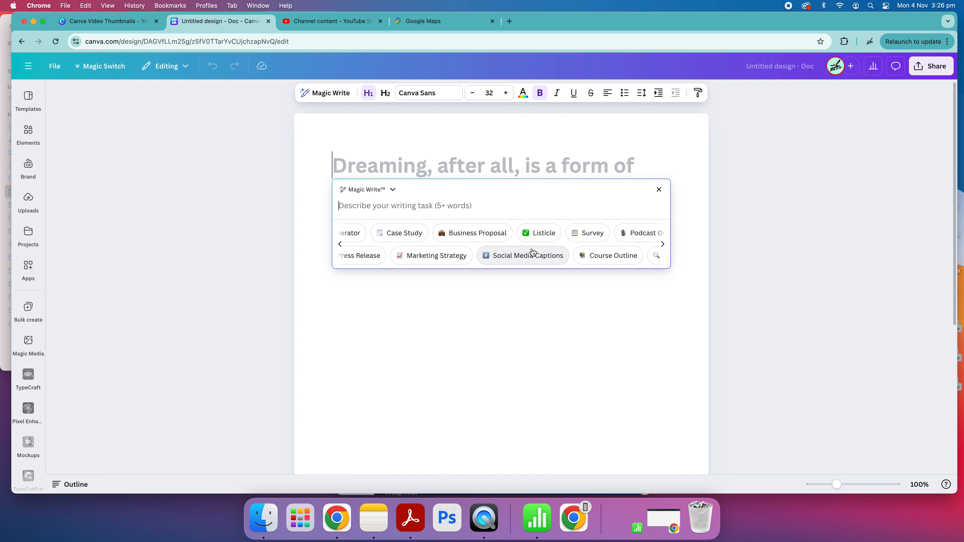
{"action": "left_click", "coordinate": [499, 262]}
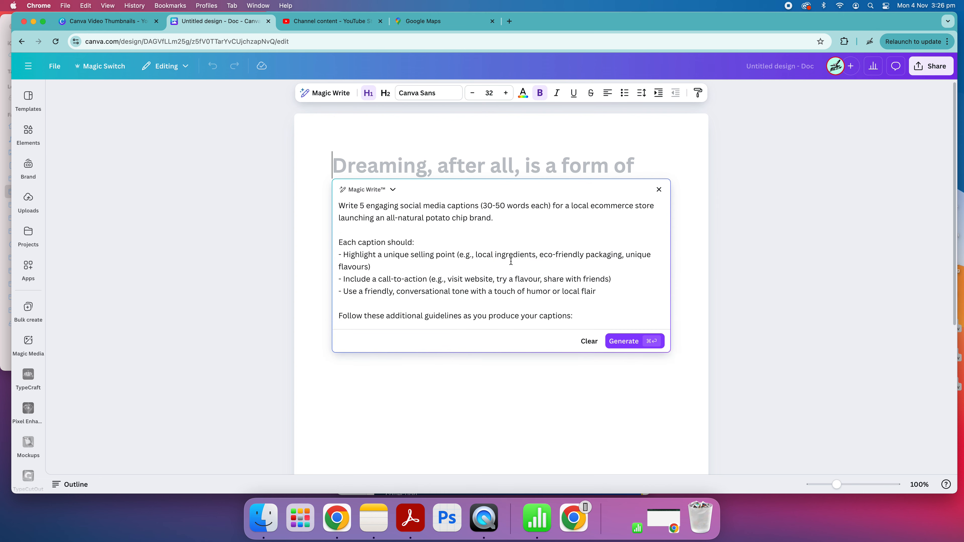
Step: Read through the sample prompt's caption requirements, additional guidelines and table formatting instruction
{"action": "scroll", "coordinate": [512, 259], "scroll_direction": "down", "scroll_amount": 5}
{"action": "scroll", "coordinate": [509, 252], "scroll_direction": "up", "scroll_amount": 5}
{"action": "scroll", "coordinate": [411, 259], "scroll_direction": "down", "scroll_amount": 4}
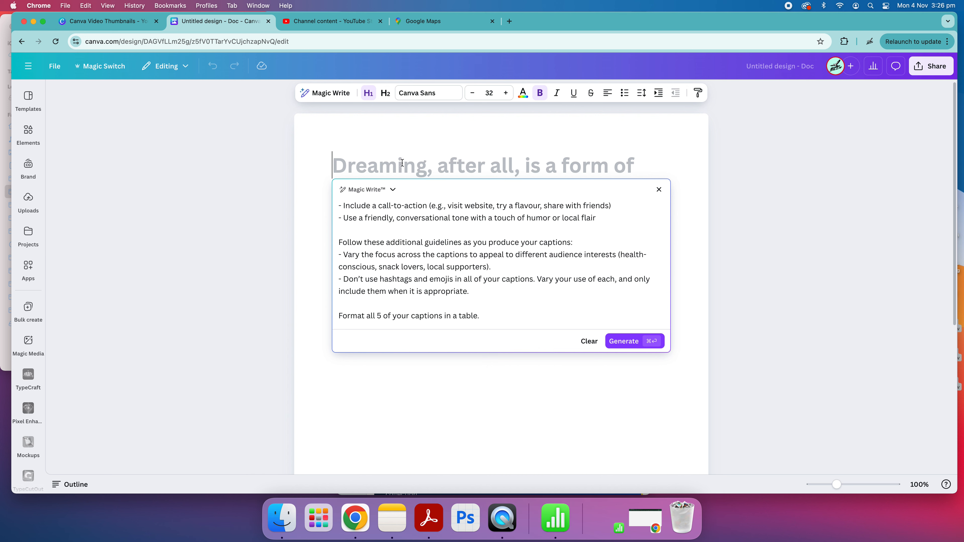
{"action": "scroll", "coordinate": [408, 266], "scroll_direction": "up", "scroll_amount": 5}
{"action": "scroll", "coordinate": [369, 210], "scroll_direction": "down", "scroll_amount": 5}
{"action": "scroll", "coordinate": [436, 315], "scroll_direction": "up", "scroll_amount": 2}
{"action": "scroll", "coordinate": [433, 318], "scroll_direction": "up", "scroll_amount": 3}
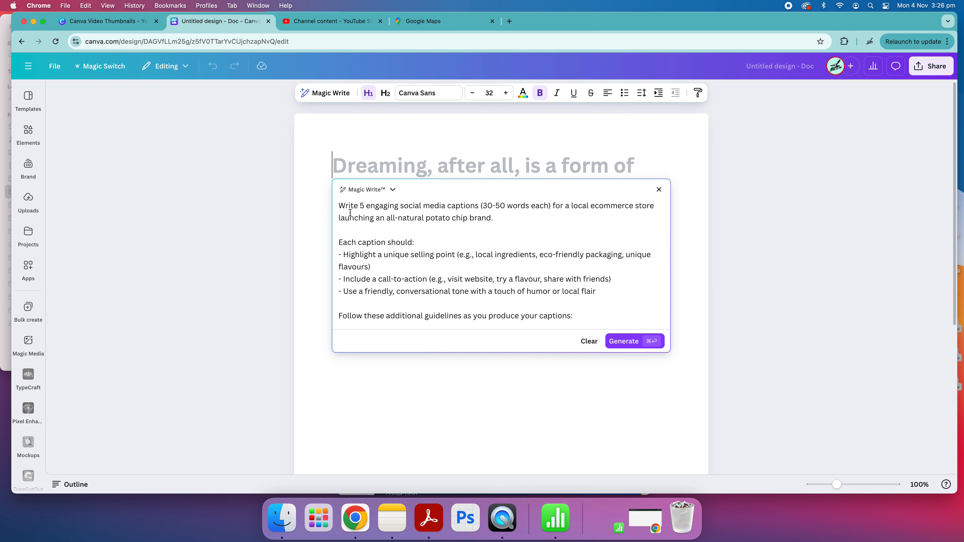
{"action": "scroll", "coordinate": [388, 217], "scroll_direction": "down", "scroll_amount": 3}
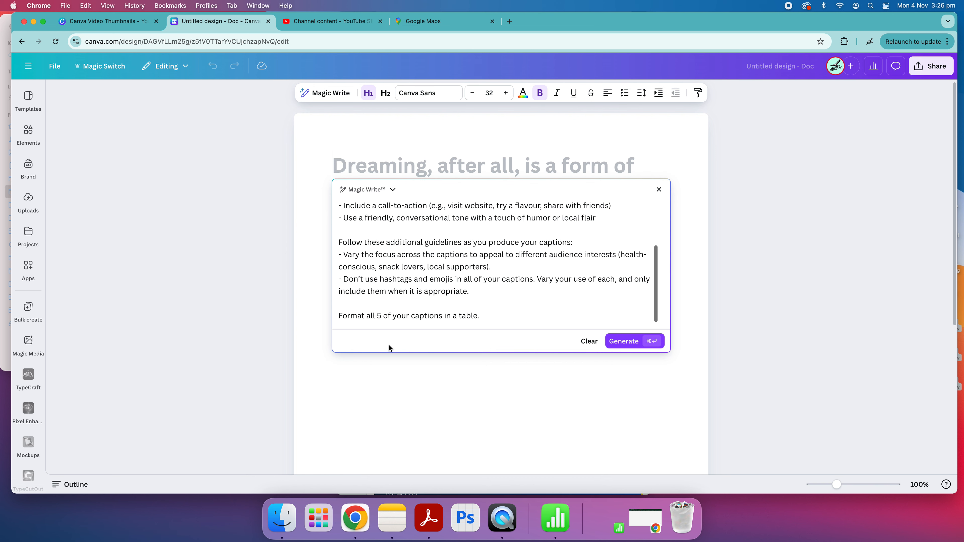
{"action": "scroll", "coordinate": [375, 244], "scroll_direction": "up", "scroll_amount": 3}
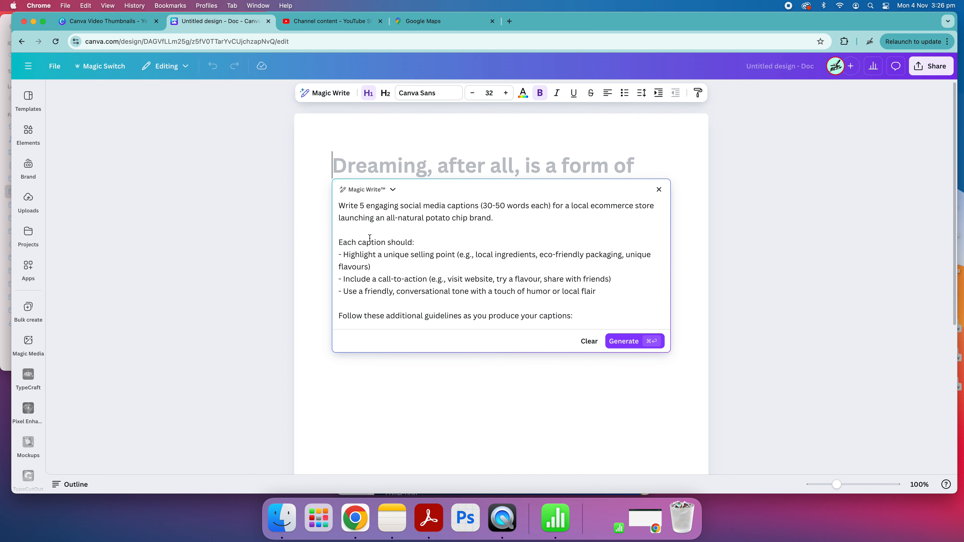
{"action": "scroll", "coordinate": [370, 238], "scroll_direction": "down", "scroll_amount": 2}
{"action": "scroll", "coordinate": [371, 239], "scroll_direction": "up", "scroll_amount": 2}
{"action": "scroll", "coordinate": [366, 267], "scroll_direction": "down", "scroll_amount": 3}
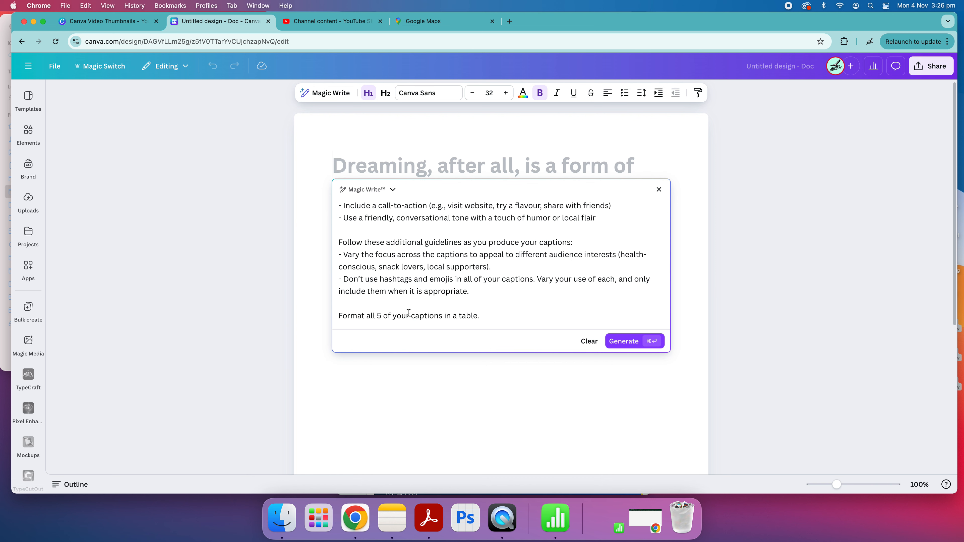
{"action": "scroll", "coordinate": [408, 312], "scroll_direction": "up", "scroll_amount": 3}
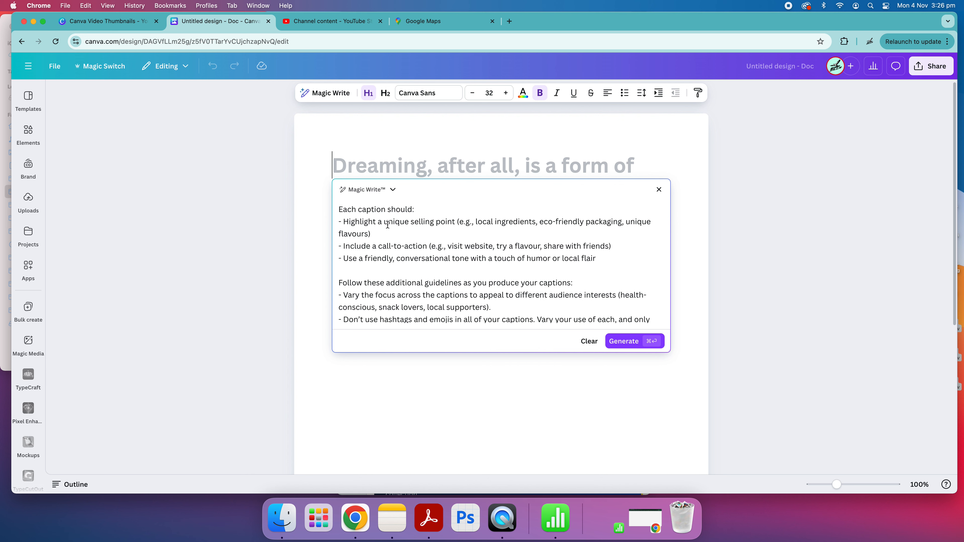
{"action": "scroll", "coordinate": [374, 232], "scroll_direction": "up", "scroll_amount": 3}
{"action": "scroll", "coordinate": [380, 235], "scroll_direction": "down", "scroll_amount": 5}
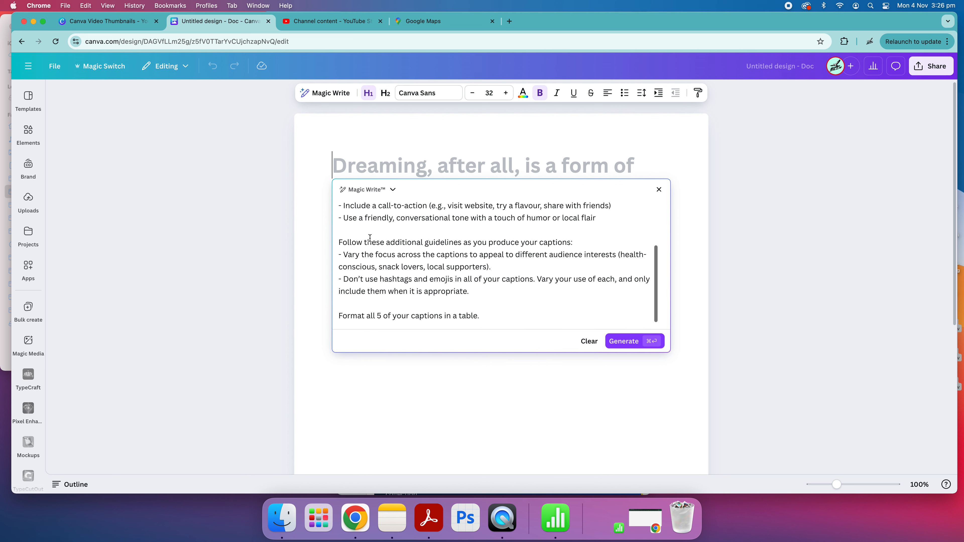
{"action": "scroll", "coordinate": [418, 243], "scroll_direction": "up", "scroll_amount": 2}
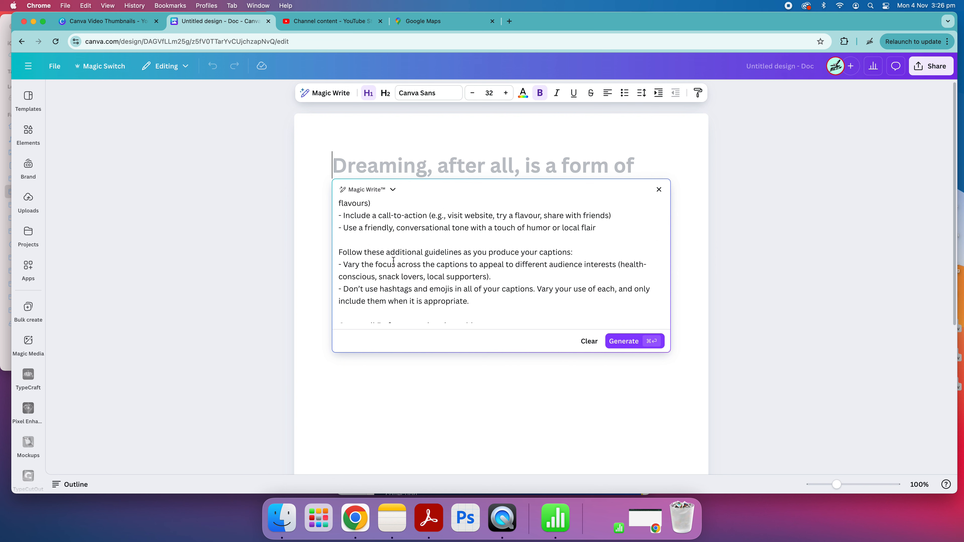
{"action": "scroll", "coordinate": [387, 245], "scroll_direction": "up", "scroll_amount": 3}
{"action": "scroll", "coordinate": [388, 245], "scroll_direction": "down", "scroll_amount": 3}
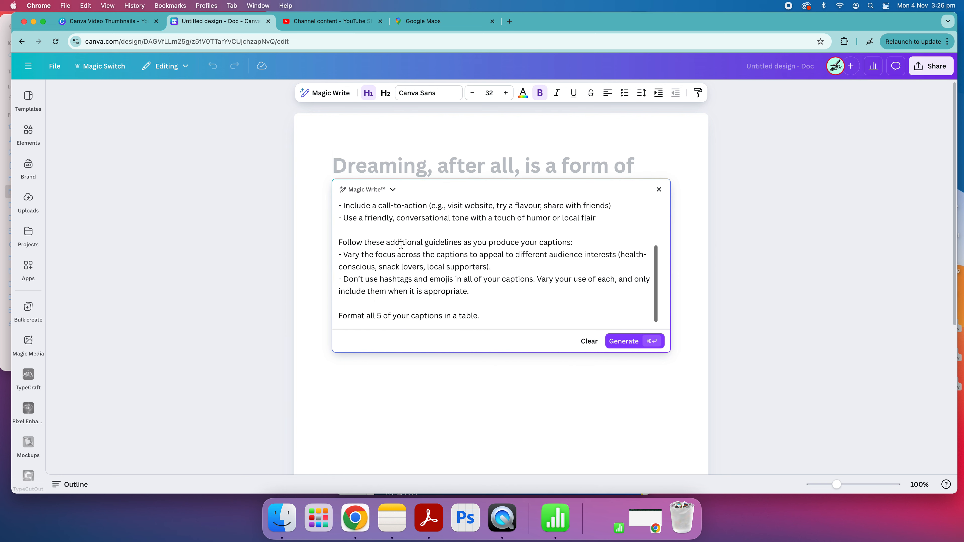
{"action": "scroll", "coordinate": [401, 245], "scroll_direction": "up", "scroll_amount": 5}
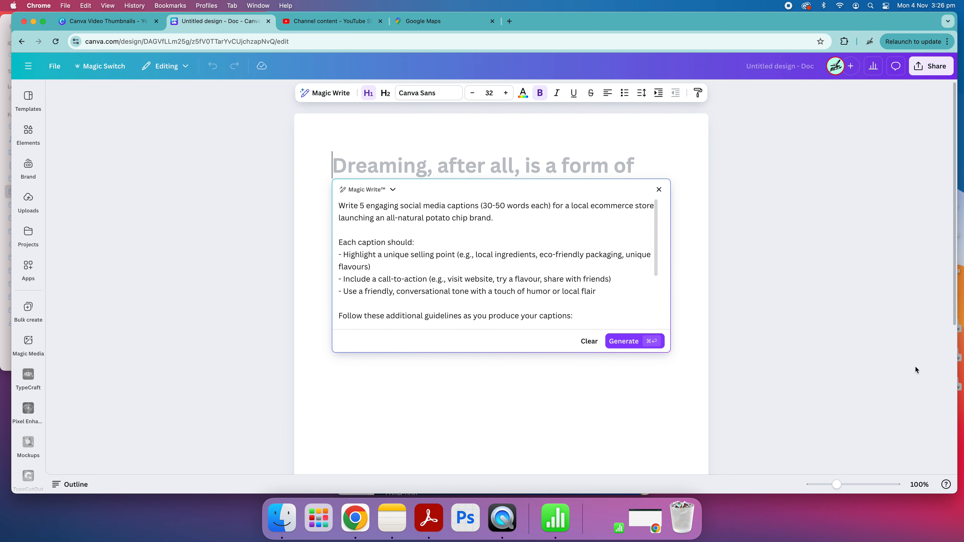
Step: Generate the captions and refine them with "The product is a launch of a new primary school and awards are being given out which are called 'prize awards'"
{"action": "left_click", "coordinate": [624, 341]}
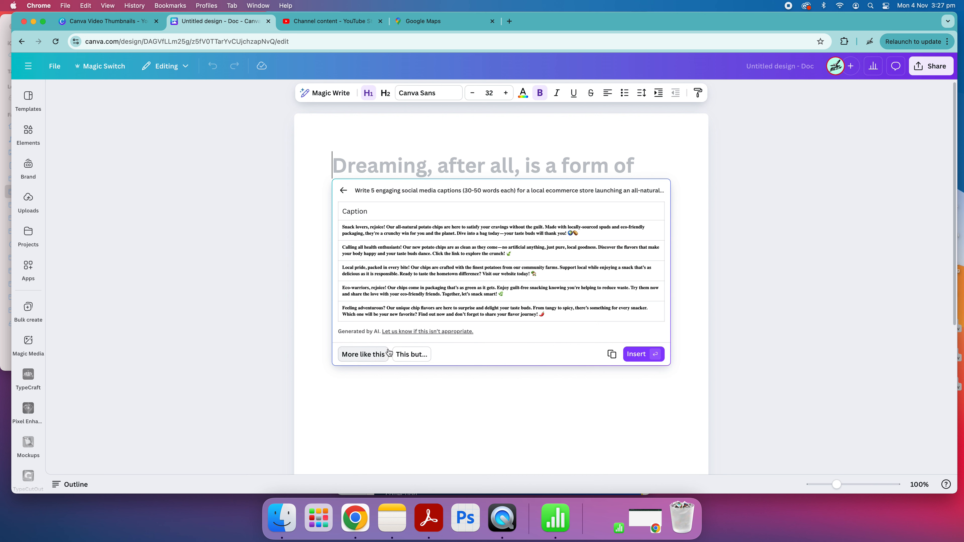
{"action": "left_click", "coordinate": [410, 355]}
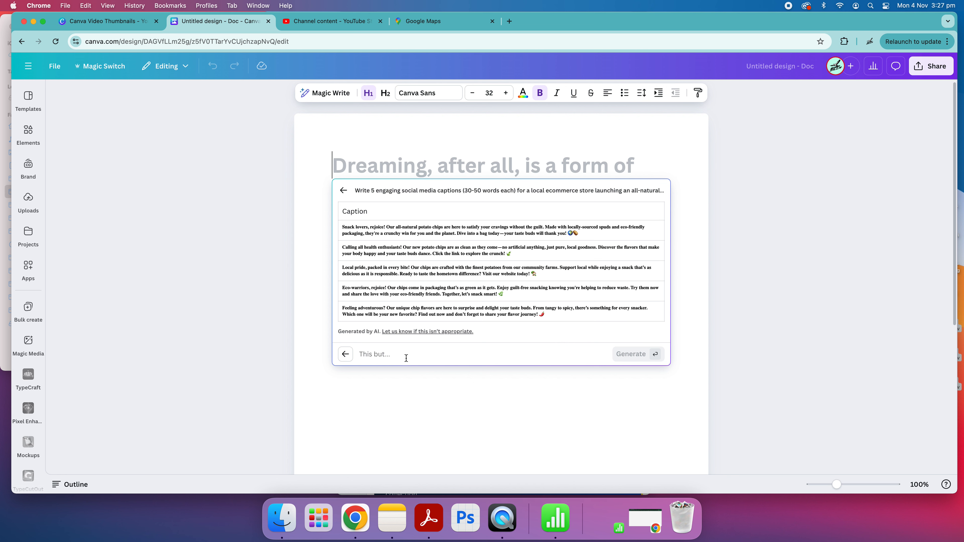
{"action": "type", "text": "The product"}
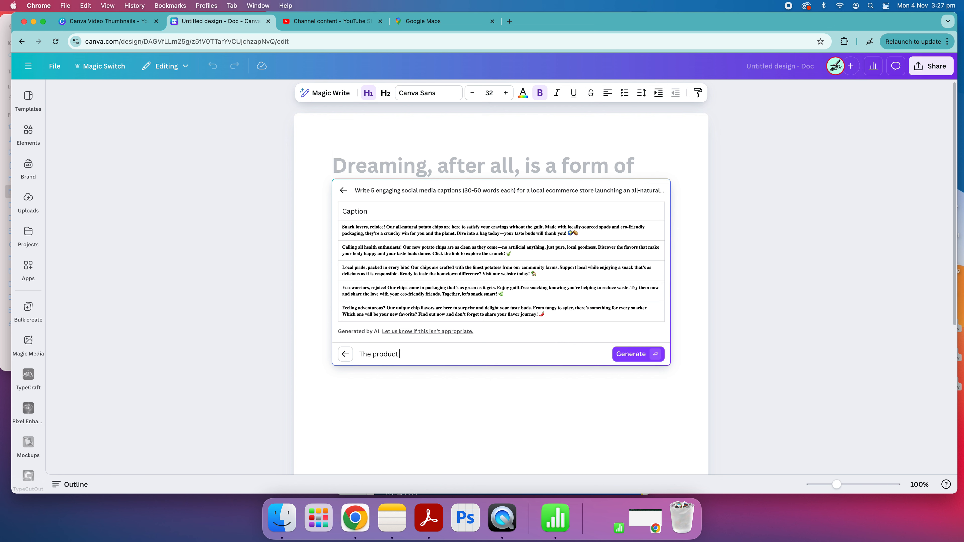
{"action": "type", "text": " is a launch of a new primary school and awards are being give"}
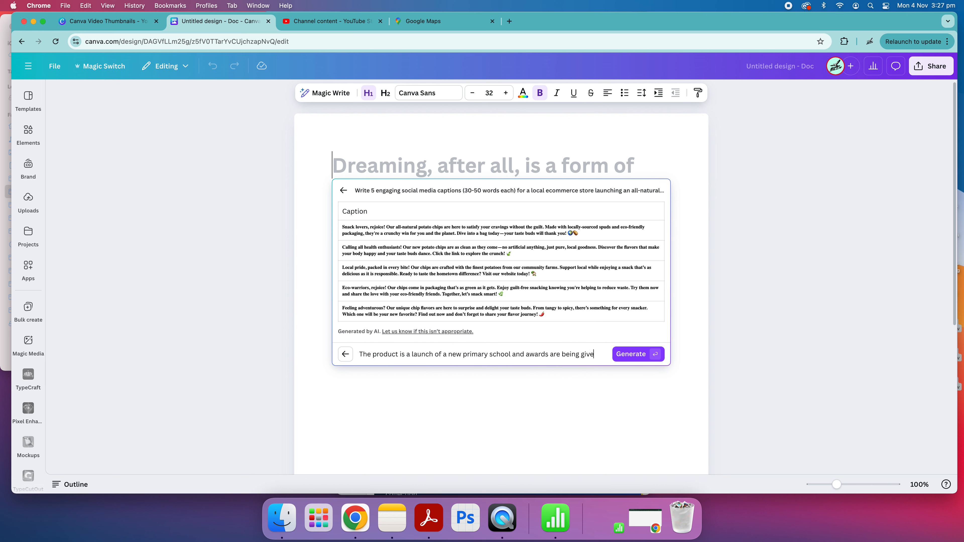
{"action": "type", "text": "n out which are called"}
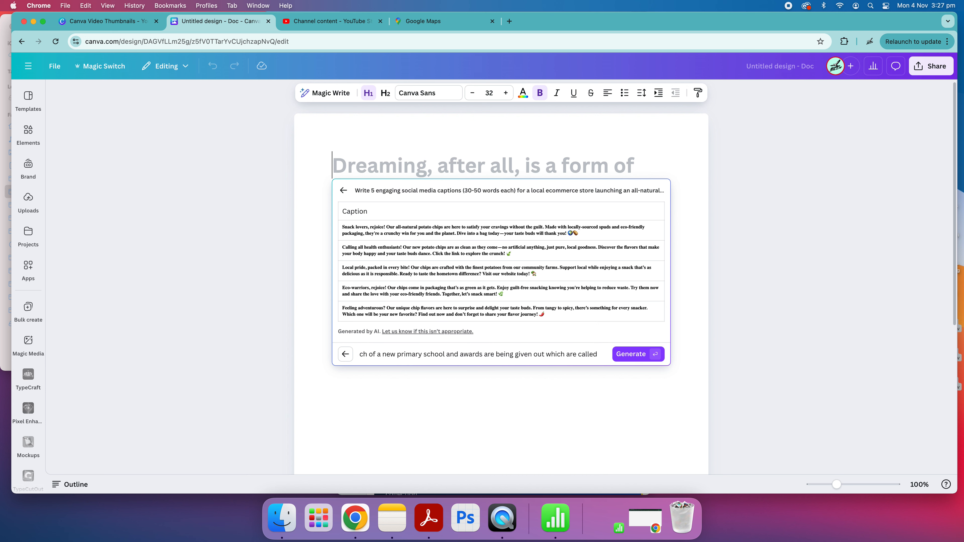
{"action": "type", "text": " 'prize a"}
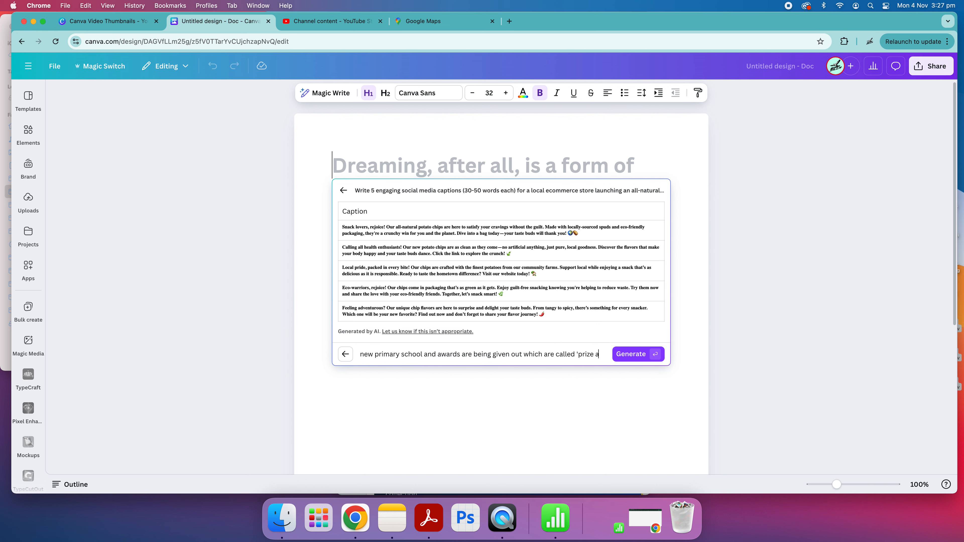
{"action": "type", "text": "wards"}
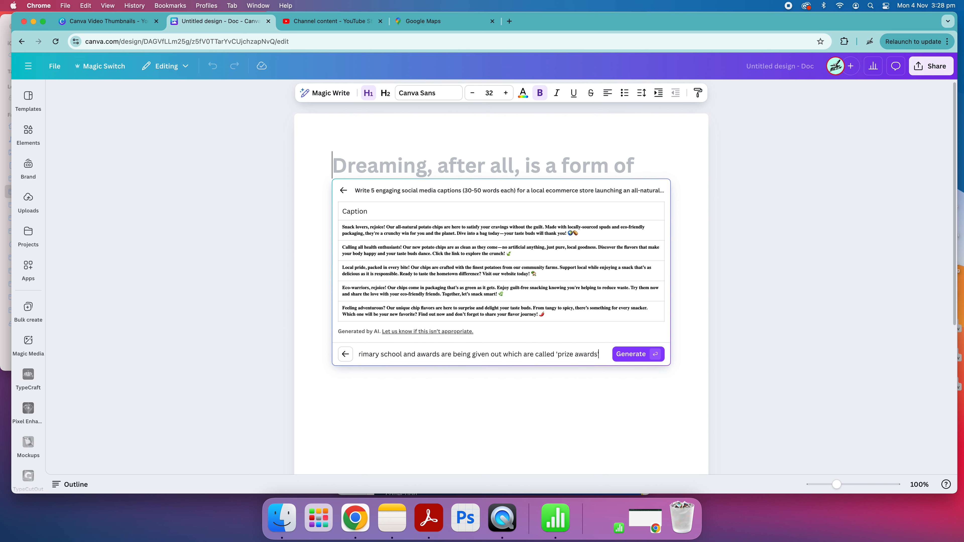
{"action": "left_click", "coordinate": [647, 357]}
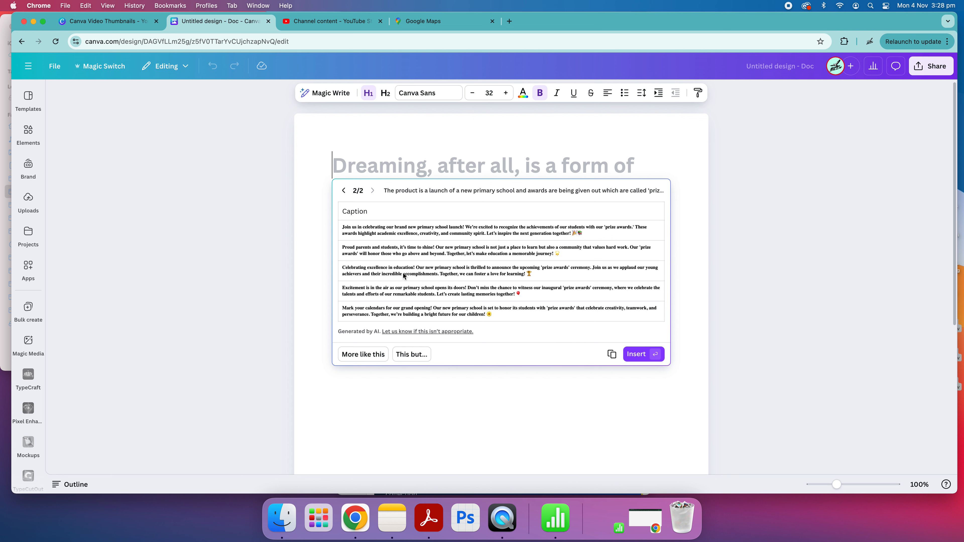
Step: Regenerate the captions with the refinement "The school is a local primary school which is for primary school students between Kindergarten and Year 6"
{"action": "left_click", "coordinate": [400, 357]}
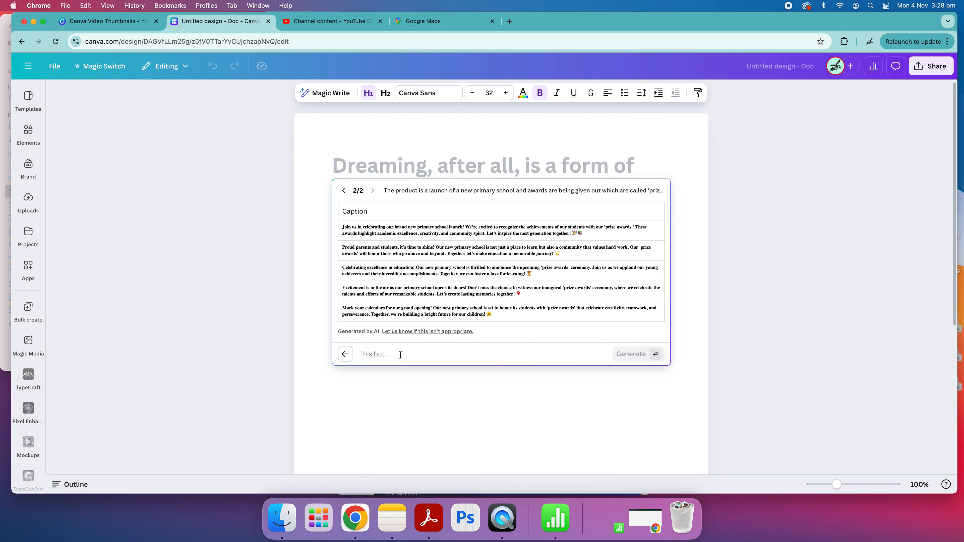
{"action": "type", "text": "The "}
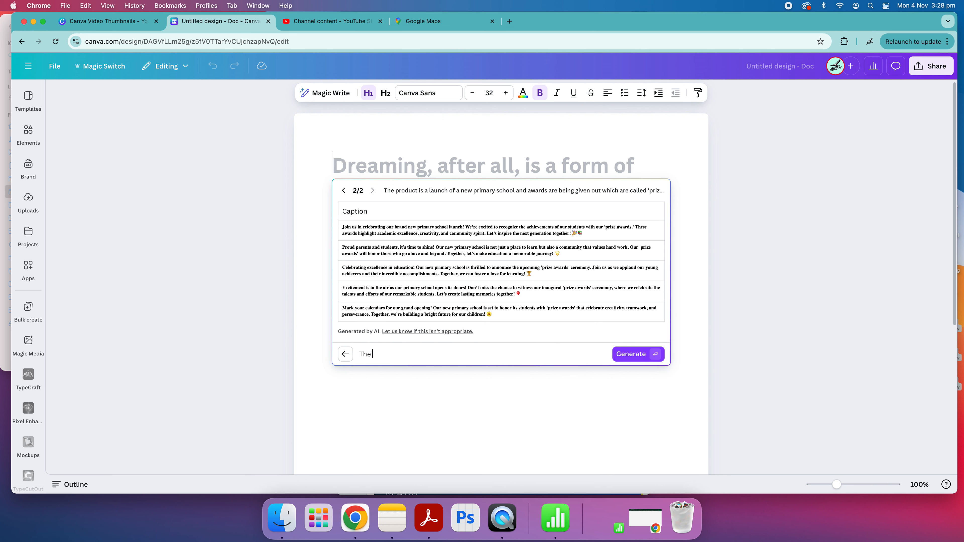
{"action": "type", "text": "school is a local prinart"}
{"action": "key", "text": "BackSpace"}
{"action": "key", "text": "BackSpace"}
{"action": "key", "text": "BackSpace"}
{"action": "key", "text": "BackSpace"}
{"action": "key", "text": "BackSpace"}
{"action": "type", "text": "mary"}
{"action": "type", "text": "cshool"}
{"action": "key", "text": "BackSpace"}
{"action": "key", "text": "BackSpace"}
{"action": "key", "text": "BackSpace"}
{"action": "type", "text": "xcho"}
{"action": "key", "text": "BackSpace"}
{"action": "key", "text": "BackSpace"}
{"action": "key", "text": "BackSpace"}
{"action": "type", "text": "school i"}
{"action": "key", "text": "BackSpace"}
{"action": "type", "text": "whici"}
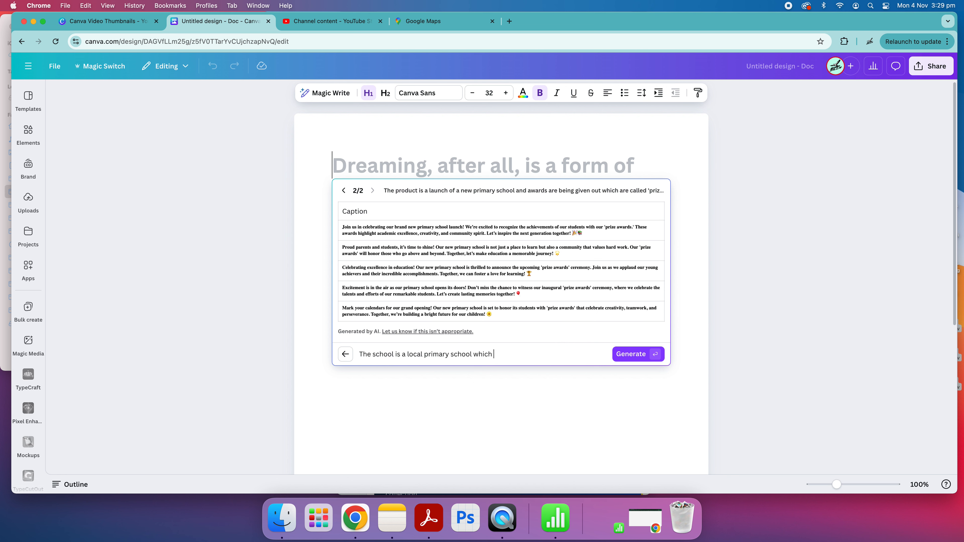
{"action": "type", "text": " is for y primary schol"}
{"action": "type", "text": " students between Kindergarten and"}
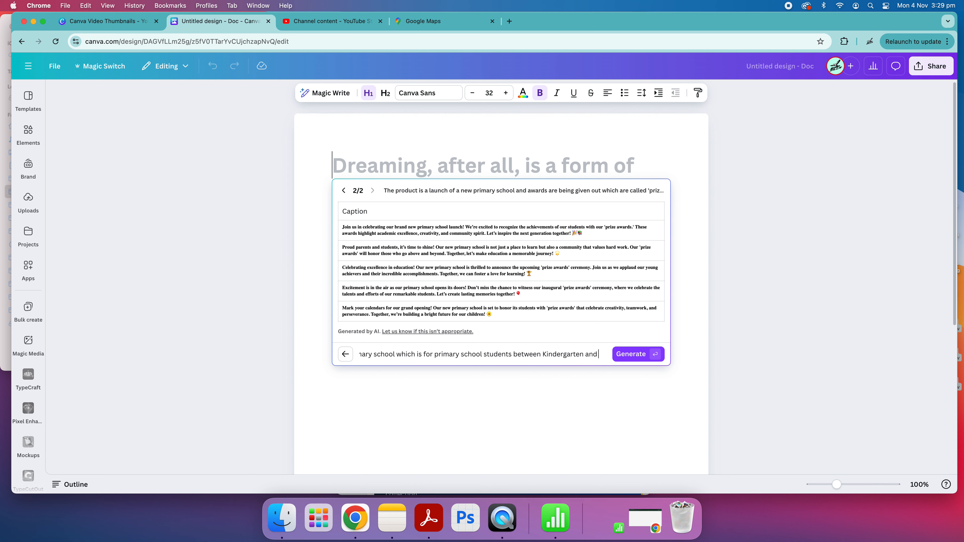
{"action": "type", "text": " Year 6"}
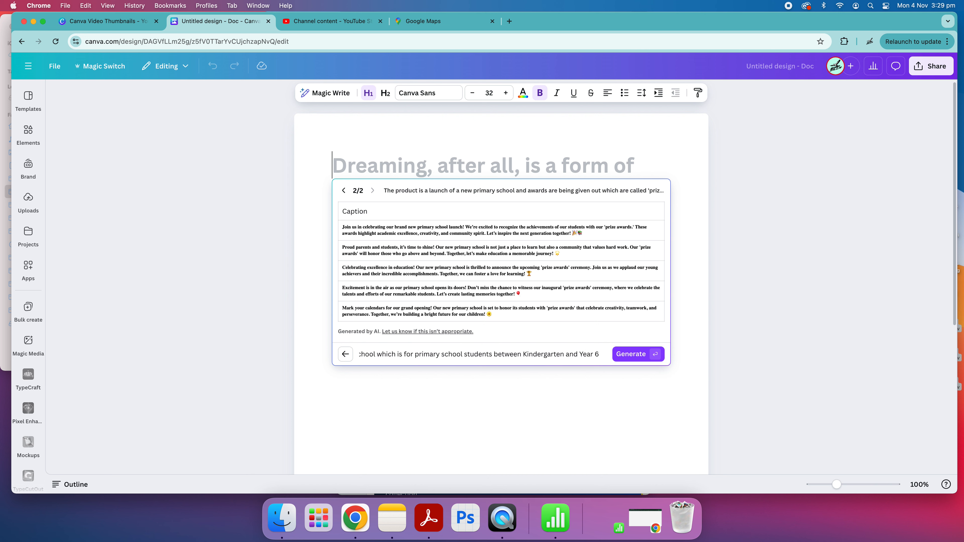
{"action": "key", "text": "Return"}
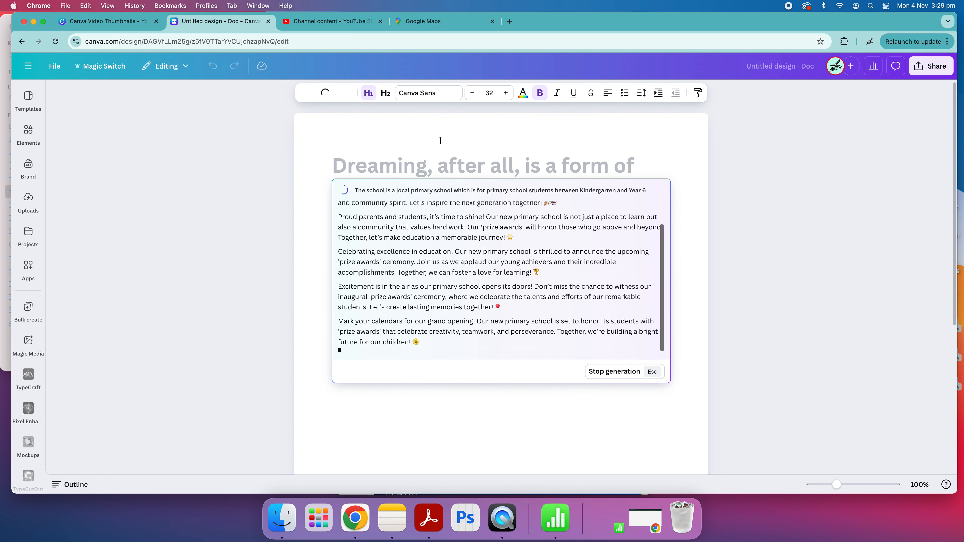
Step: Review the third version of the generated captions and insert it into the document
{"action": "scroll", "coordinate": [448, 299], "scroll_direction": "up", "scroll_amount": 2}
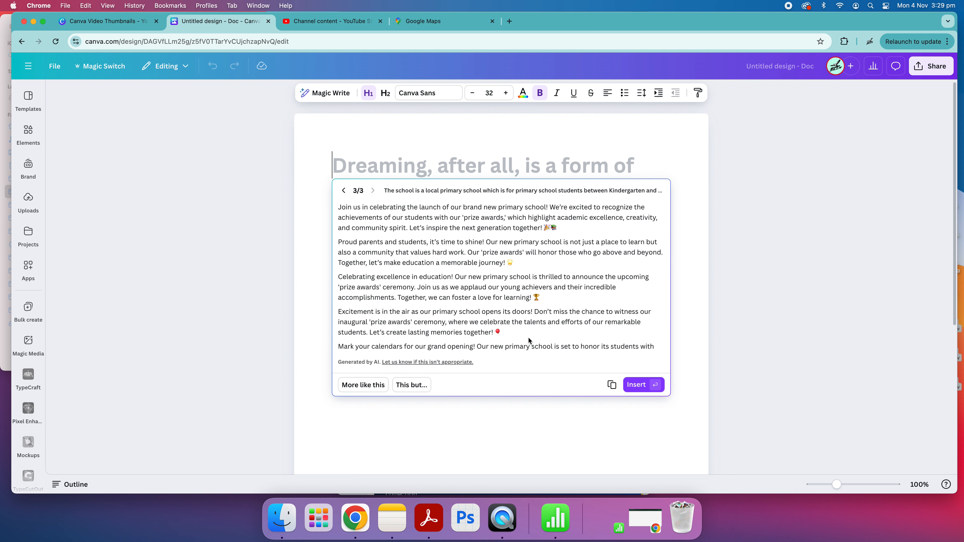
{"action": "scroll", "coordinate": [507, 322], "scroll_direction": "down", "scroll_amount": 1}
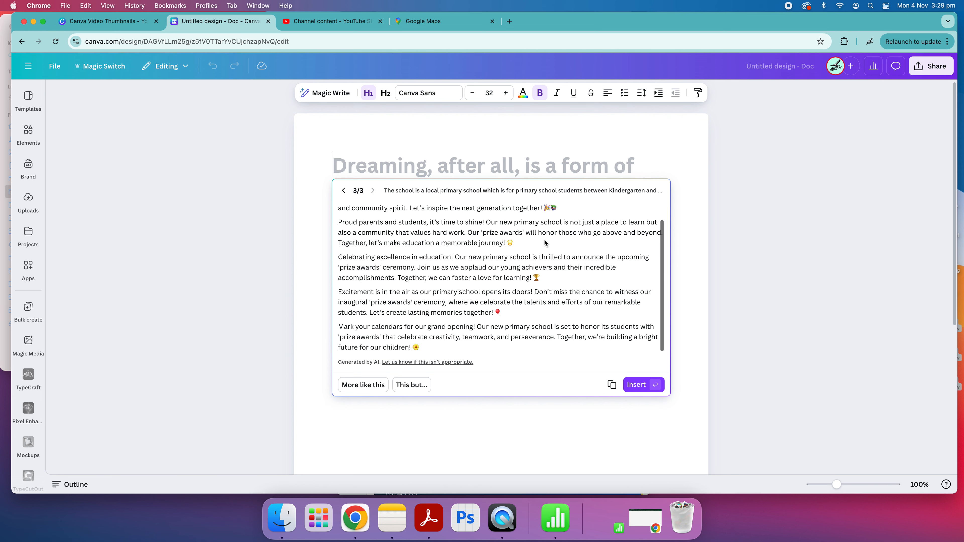
{"action": "scroll", "coordinate": [478, 322], "scroll_direction": "up", "scroll_amount": 1}
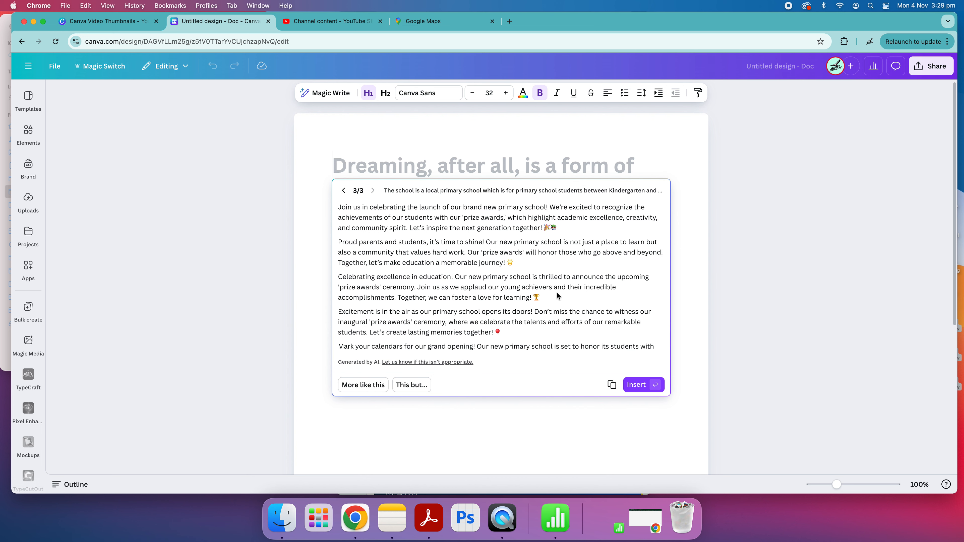
{"action": "scroll", "coordinate": [501, 266], "scroll_direction": "down", "scroll_amount": 1}
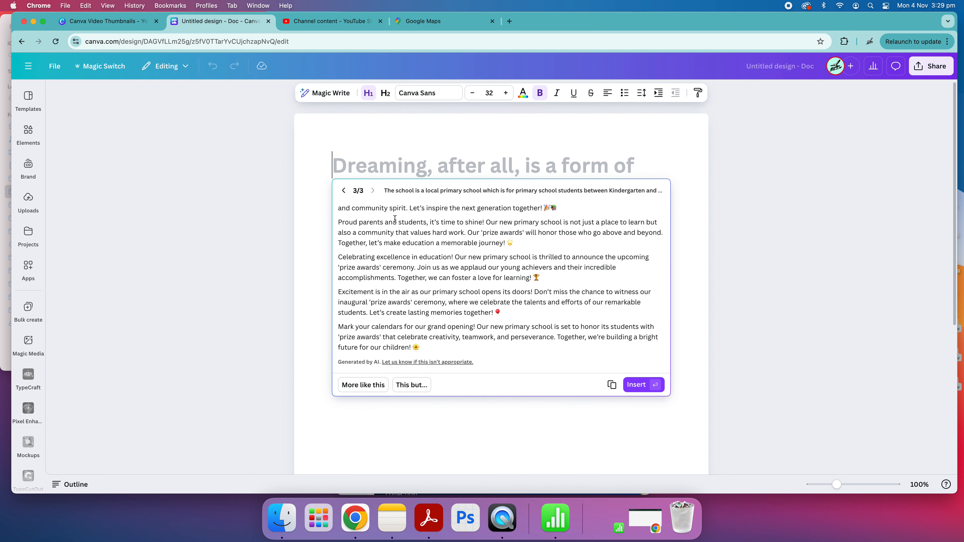
{"action": "scroll", "coordinate": [432, 285], "scroll_direction": "up", "scroll_amount": 1}
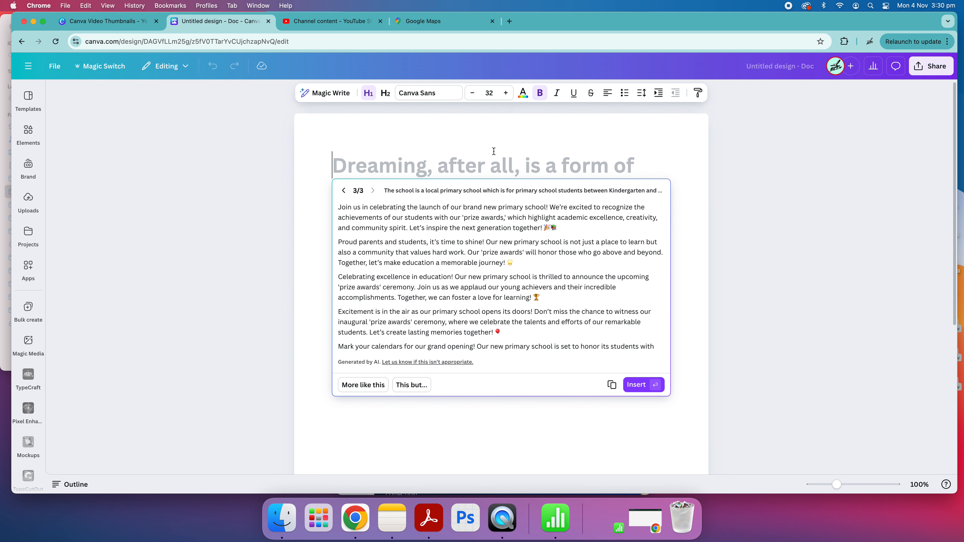
{"action": "left_click", "coordinate": [646, 385]}
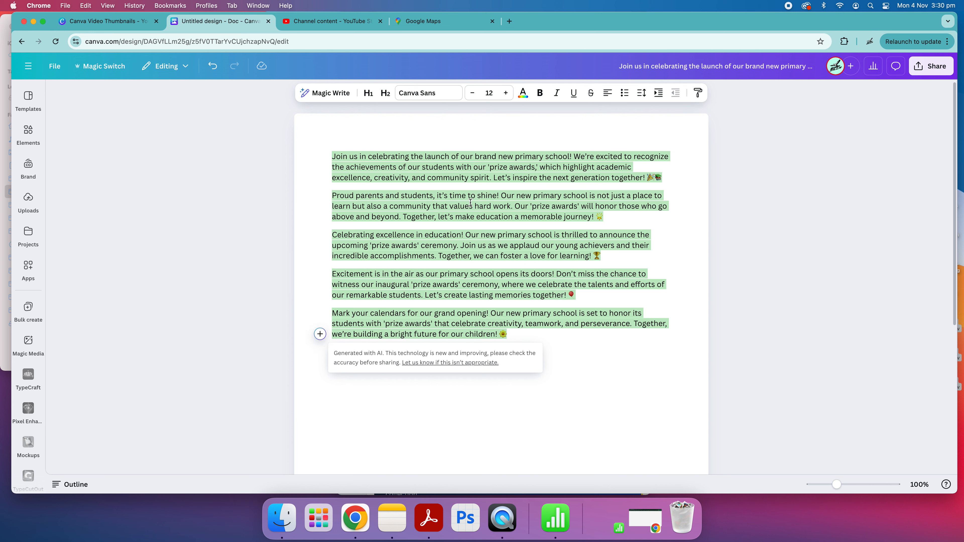
{"action": "left_click", "coordinate": [485, 287]}
{"action": "left_click_drag", "start_coordinate": [368, 157], "coordinate": [536, 167]}
{"action": "left_click_drag", "start_coordinate": [369, 177], "coordinate": [584, 178]}
{"action": "left_click", "coordinate": [579, 178]}
{"action": "left_click_drag", "start_coordinate": [439, 167], "coordinate": [549, 157]}
{"action": "left_click", "coordinate": [549, 157]}
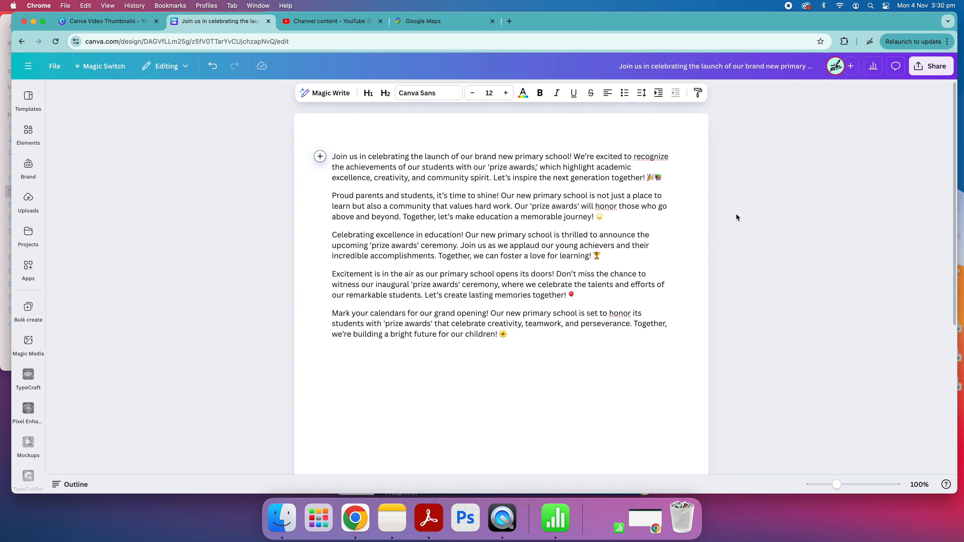
{"action": "left_click_drag", "start_coordinate": [607, 208], "coordinate": [617, 208]}
{"action": "left_click_drag", "start_coordinate": [639, 159], "coordinate": [677, 159]}
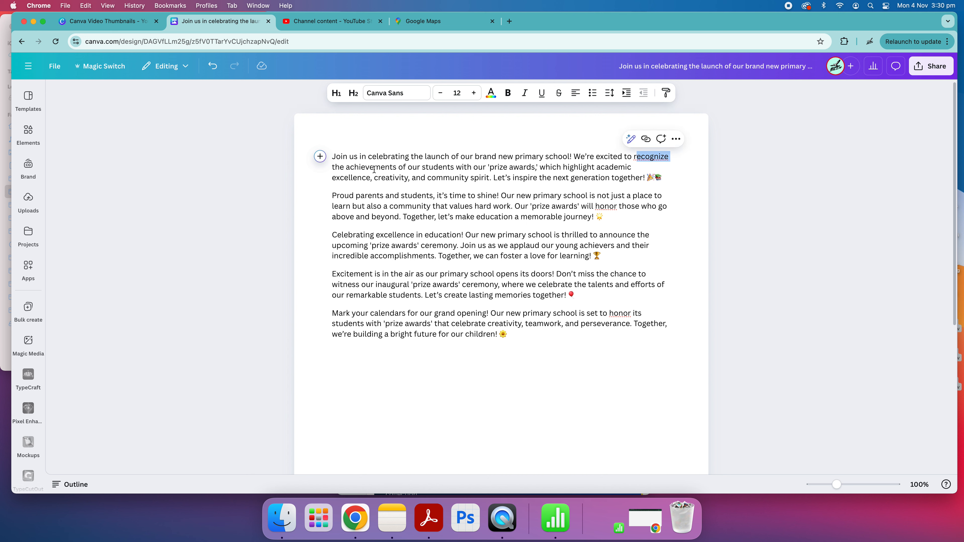
{"action": "left_click", "coordinate": [431, 254]}
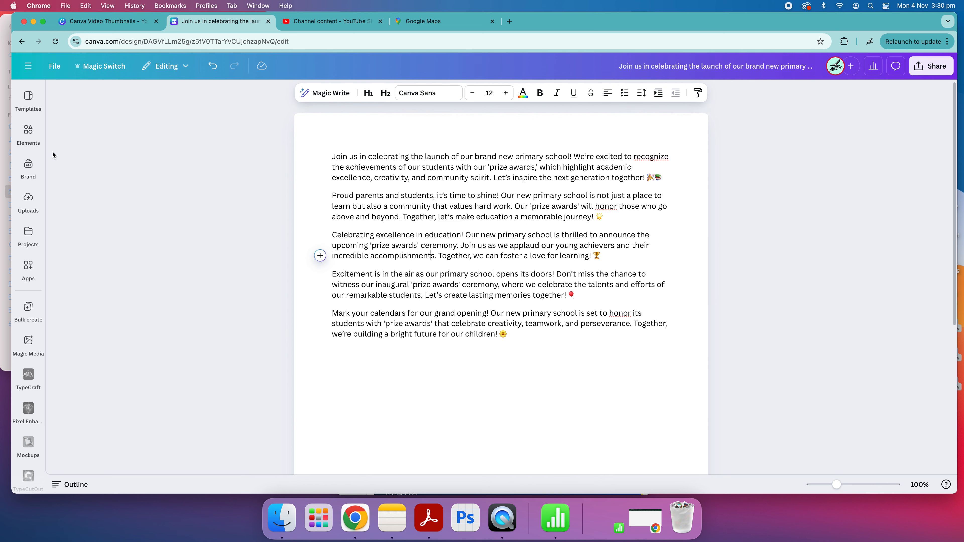
Step: Switch the document to Suggesting mode and dismiss the suggestions pane
{"action": "left_click", "coordinate": [166, 66]}
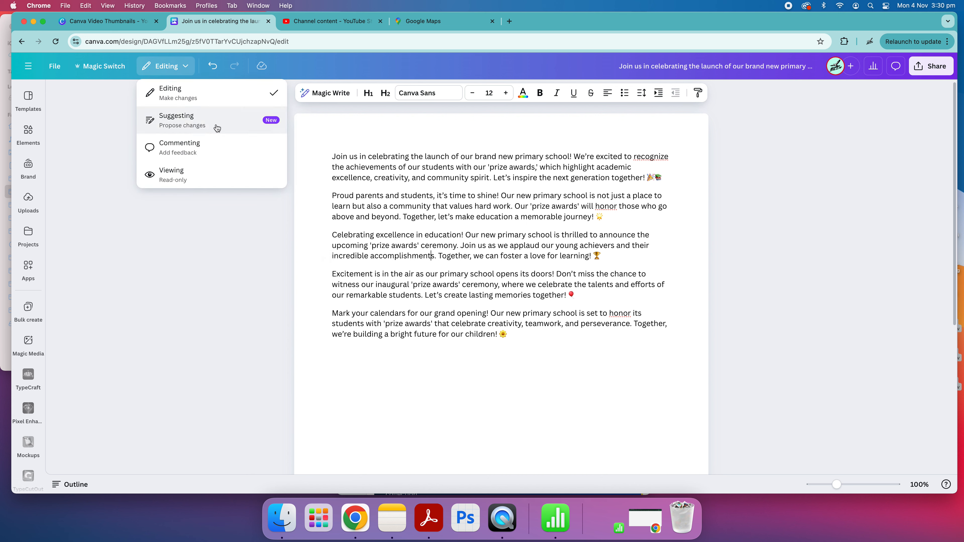
{"action": "left_click", "coordinate": [253, 121]}
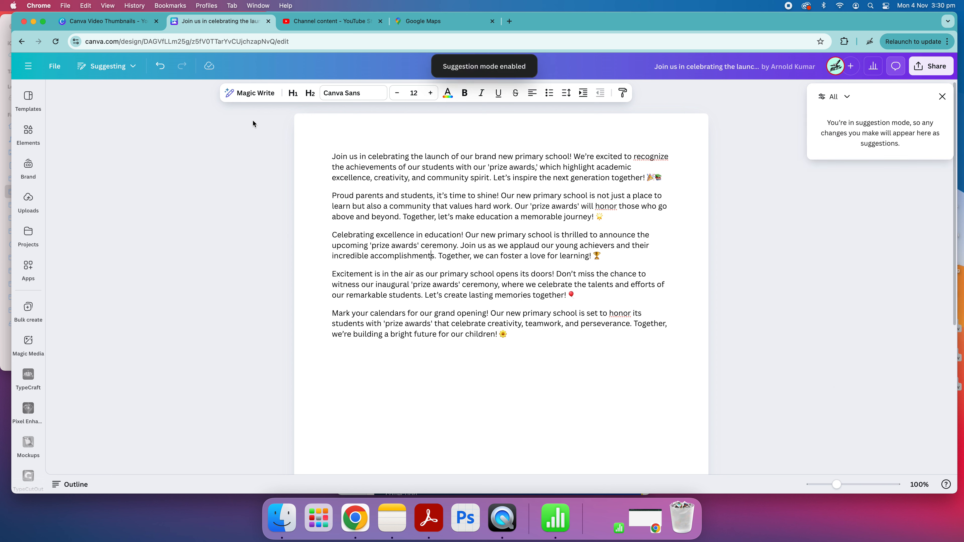
{"action": "left_click", "coordinate": [943, 96]}
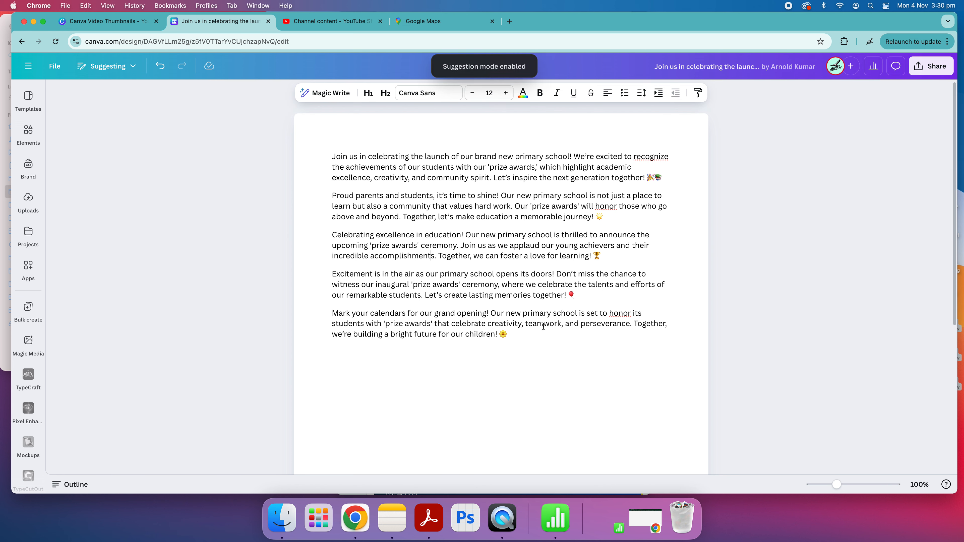
Step: Select all five captions in the document and rewrite them with Magic Write
{"action": "left_click_drag", "start_coordinate": [511, 335], "coordinate": [305, 160]}
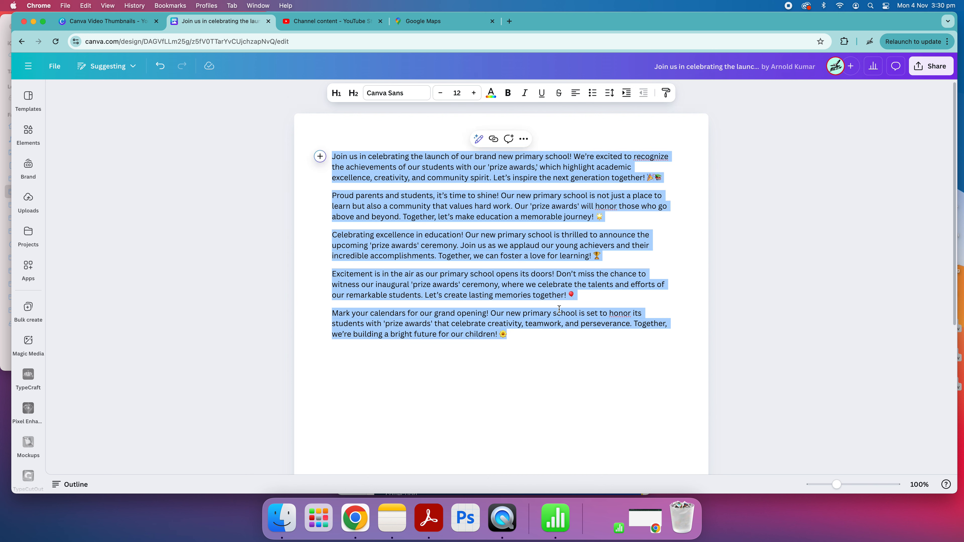
{"action": "left_click", "coordinate": [515, 331]}
{"action": "left_click_drag", "start_coordinate": [510, 335], "coordinate": [330, 154]}
{"action": "left_click", "coordinate": [479, 139]}
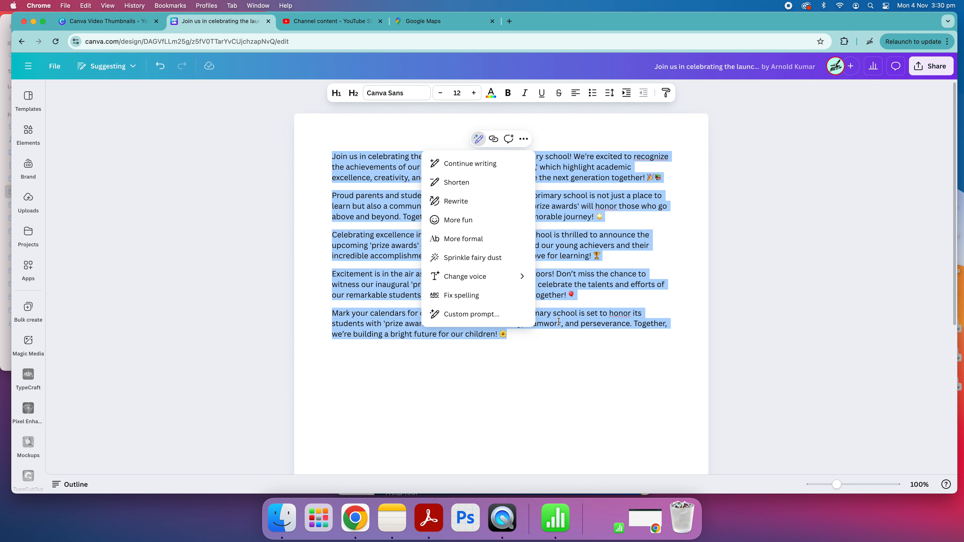
{"action": "left_click", "coordinate": [478, 204]}
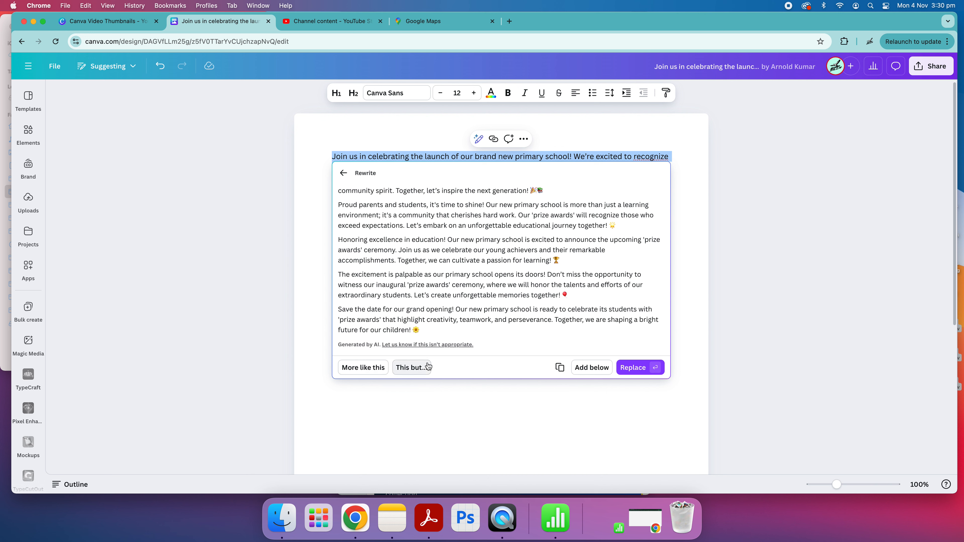
Step: Regenerate the rewritten captions with the refinement "include hashtags and emojis"
{"action": "left_click", "coordinate": [417, 369]}
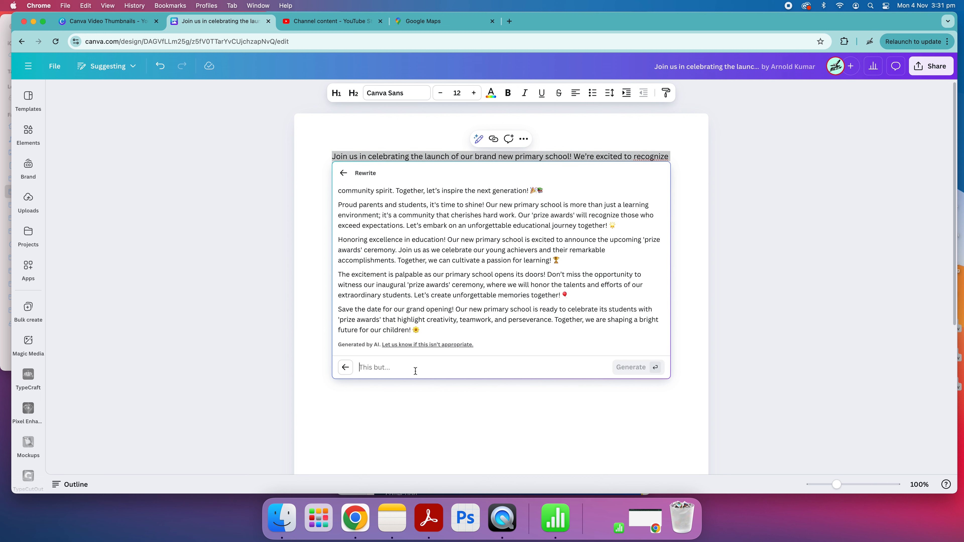
{"action": "type", "text": "includ"}
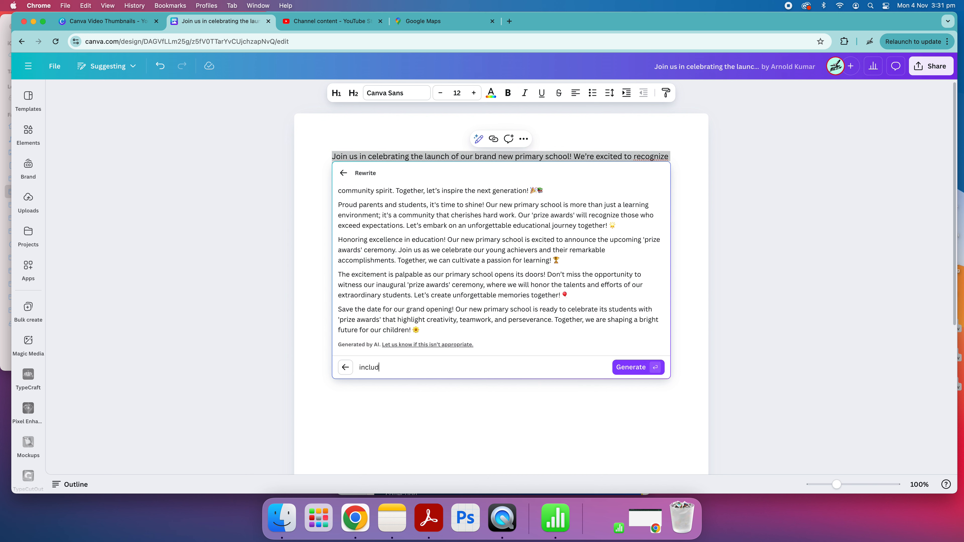
{"action": "type", "text": "e hashtags and emojis"}
{"action": "key", "text": "Return"}
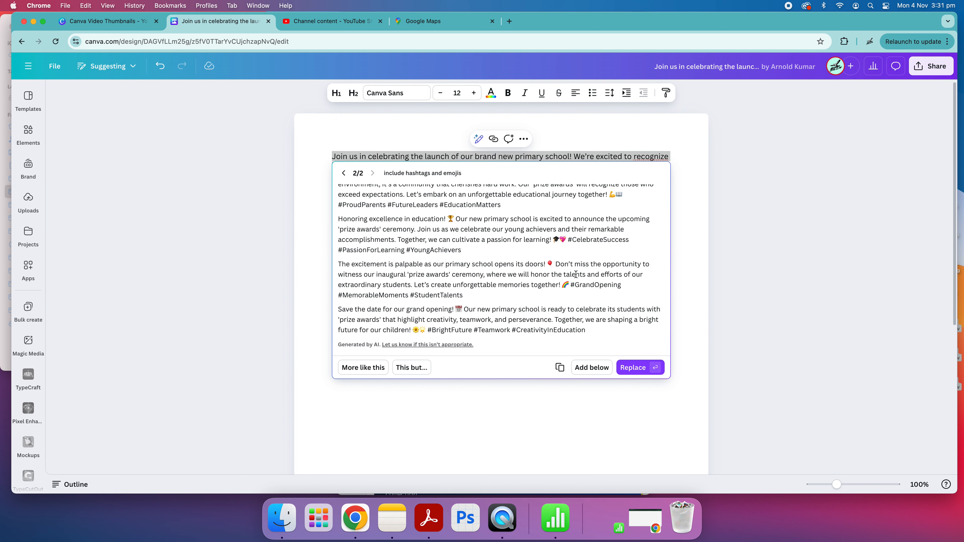
Step: Replace the original captions with the hashtag and emoji version and accept the resulting suggestion
{"action": "scroll", "coordinate": [554, 273], "scroll_direction": "up", "scroll_amount": 1}
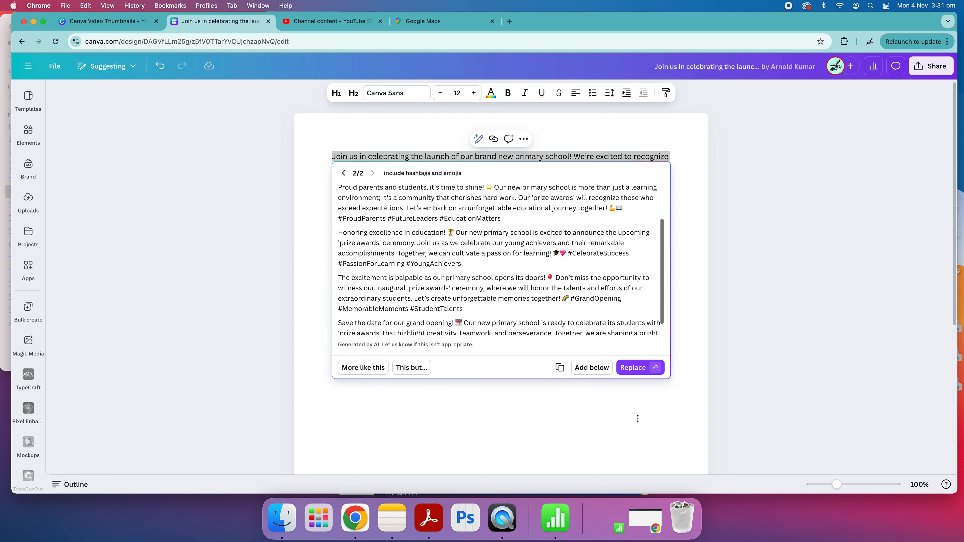
{"action": "left_click", "coordinate": [641, 368]}
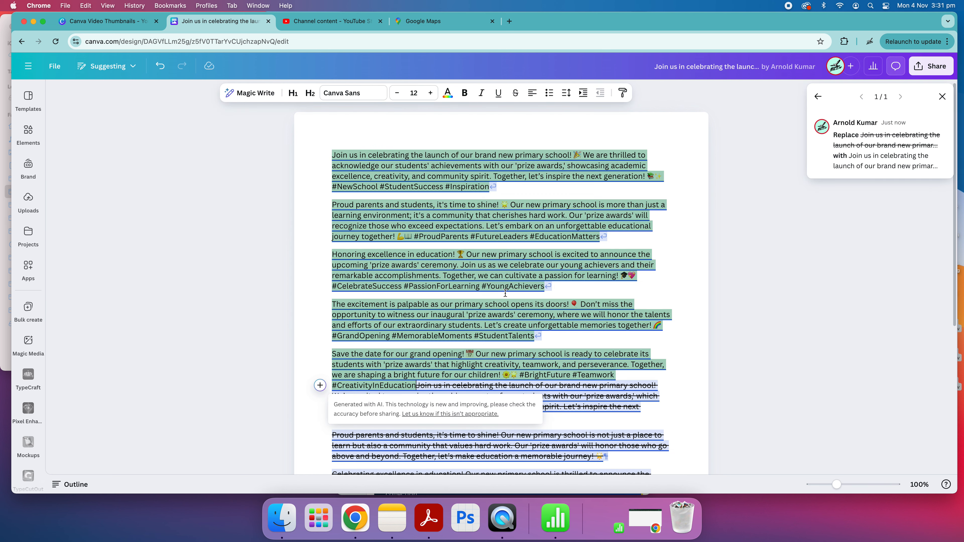
{"action": "scroll", "coordinate": [506, 293], "scroll_direction": "down", "scroll_amount": 4}
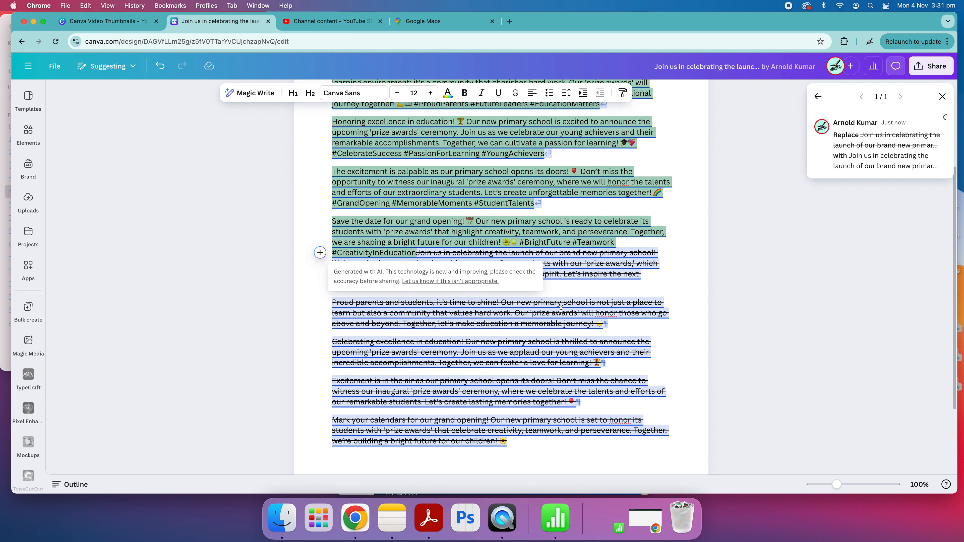
{"action": "left_click", "coordinate": [943, 97]}
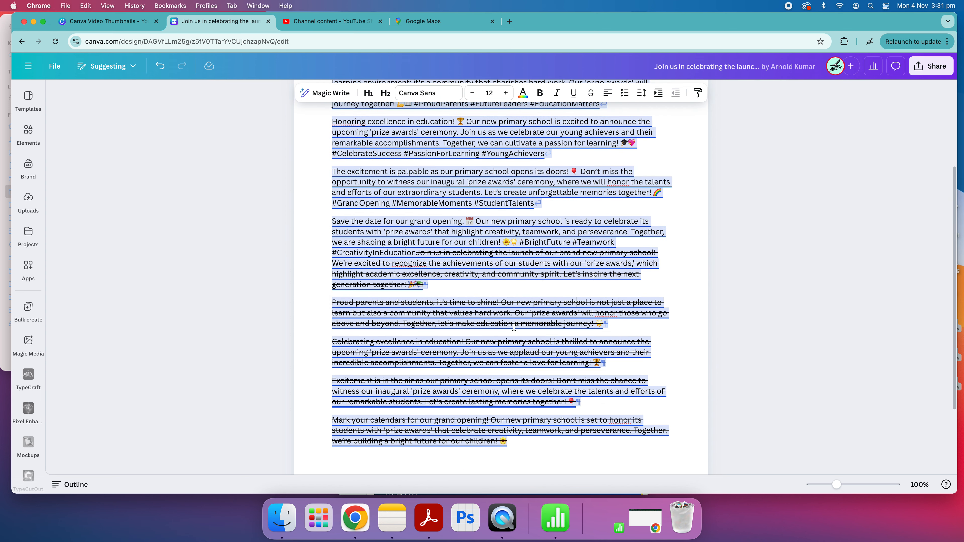
{"action": "left_click", "coordinate": [502, 324]}
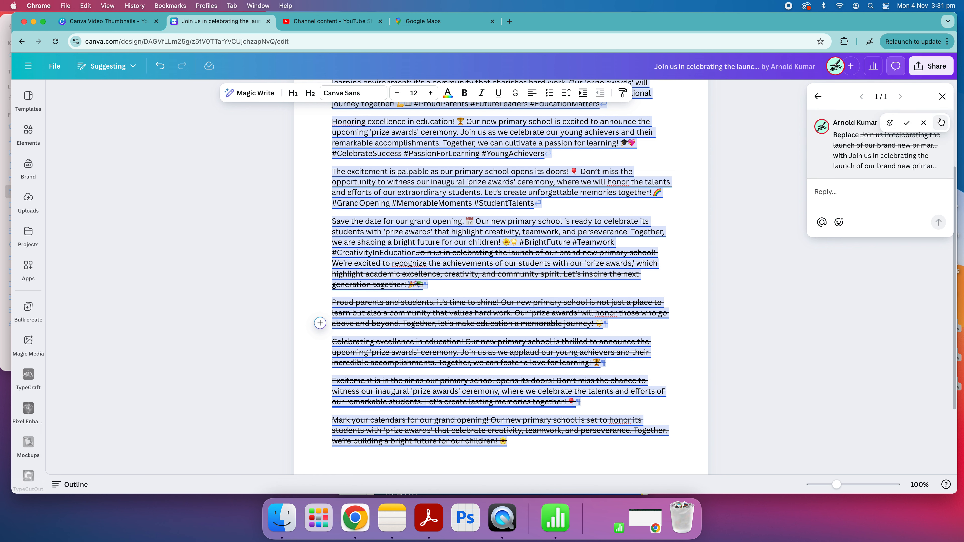
{"action": "left_click", "coordinate": [908, 123]}
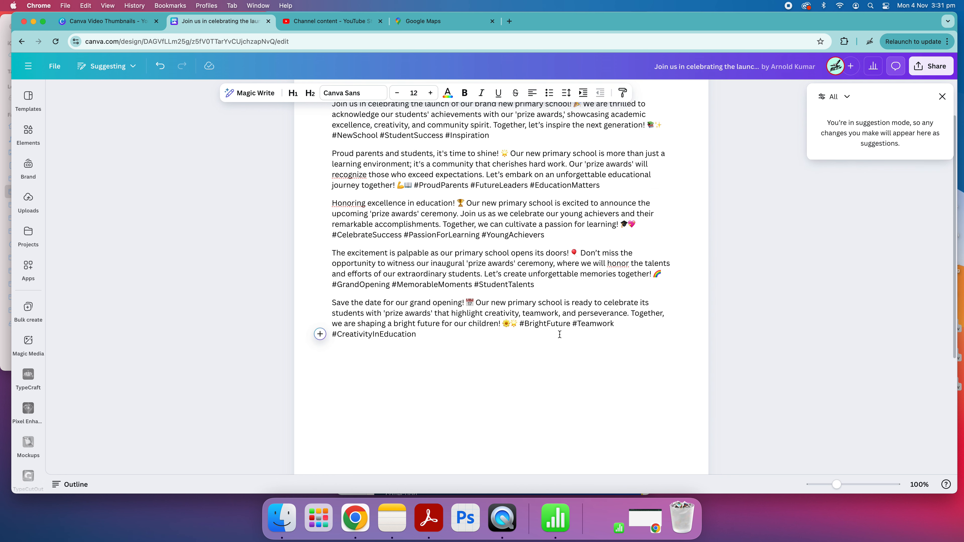
{"action": "scroll", "coordinate": [440, 198], "scroll_direction": "up", "scroll_amount": 3}
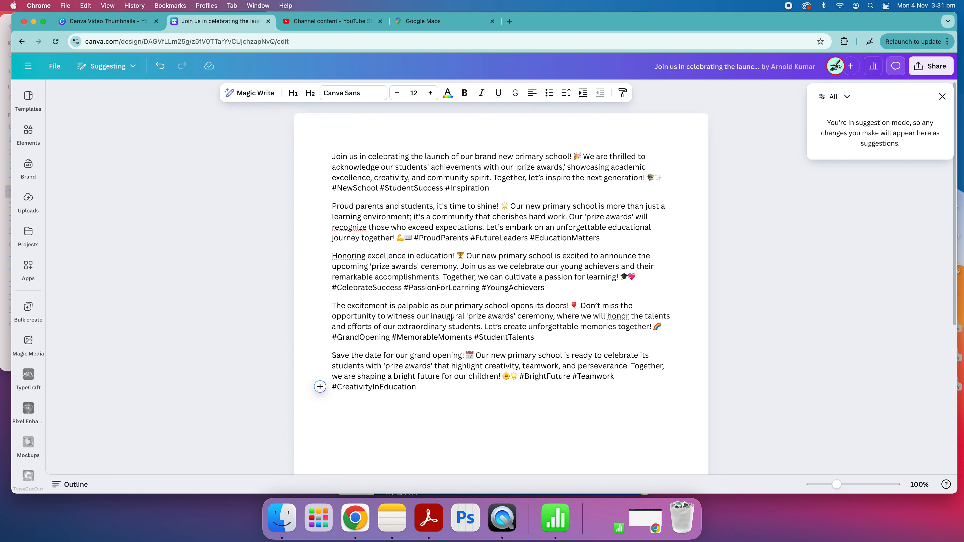
Step: Break the last caption into spaced paragraphs after "grand opening!", after "perseverance." and before its hashtags
{"action": "left_click", "coordinate": [475, 360]}
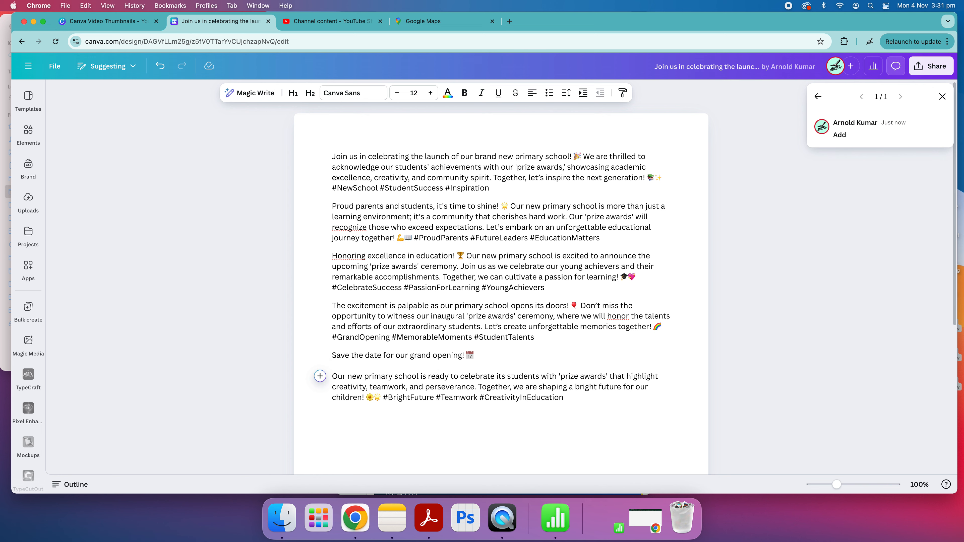
{"action": "scroll", "coordinate": [456, 357], "scroll_direction": "down", "scroll_amount": 2}
{"action": "left_click", "coordinate": [477, 353]}
{"action": "key", "text": "Return"}
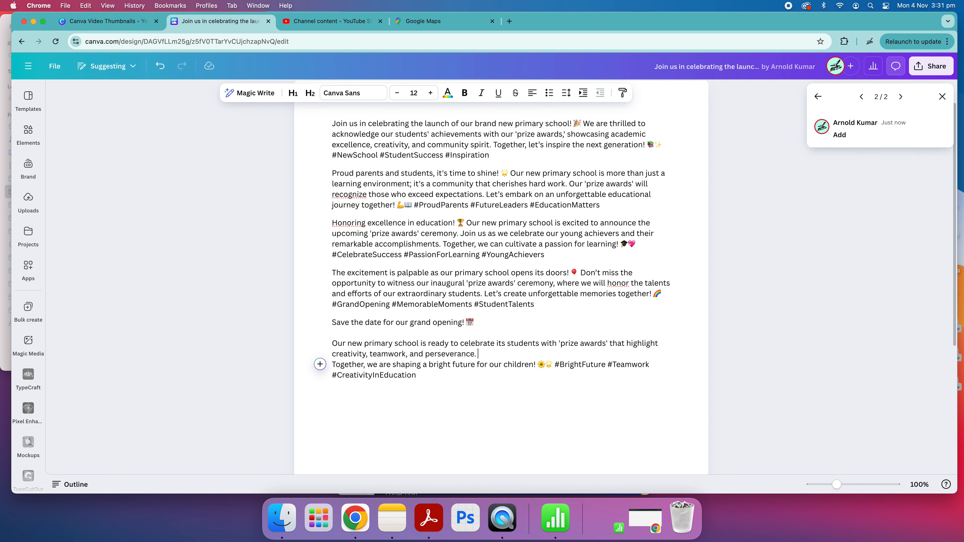
{"action": "key", "text": "Return"}
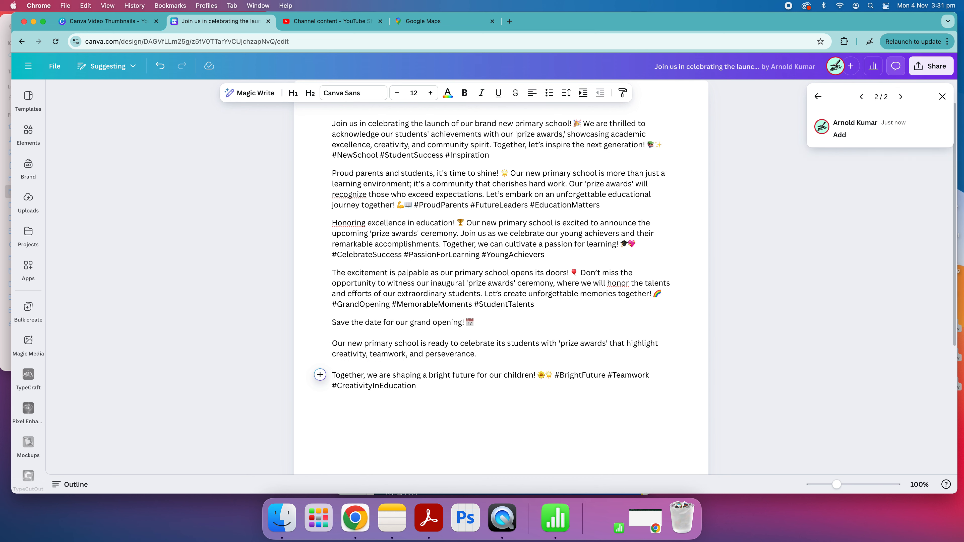
{"action": "left_click", "coordinate": [555, 375]}
{"action": "key", "text": "Return"}
{"action": "key", "text": "Return"}
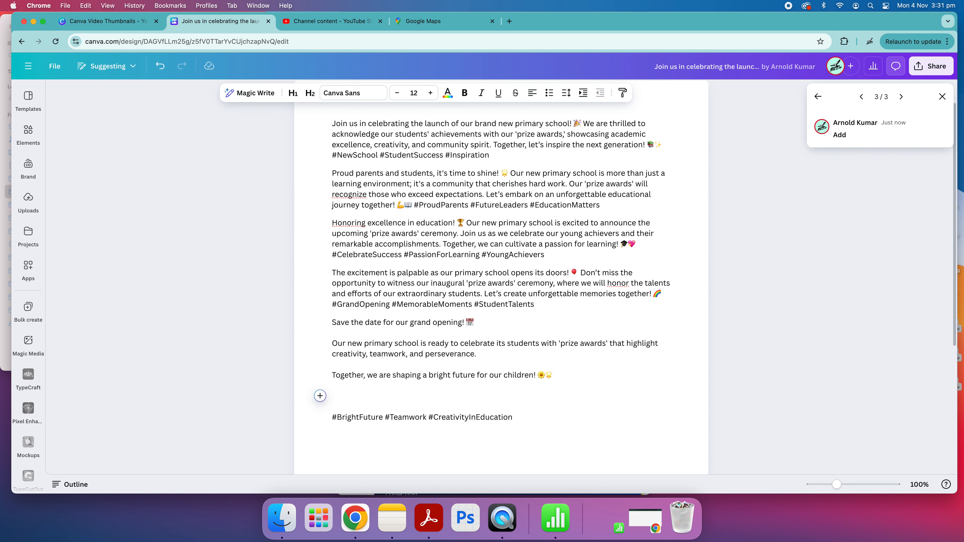
{"action": "type", "text": "@"}
{"action": "key", "text": "Escape"}
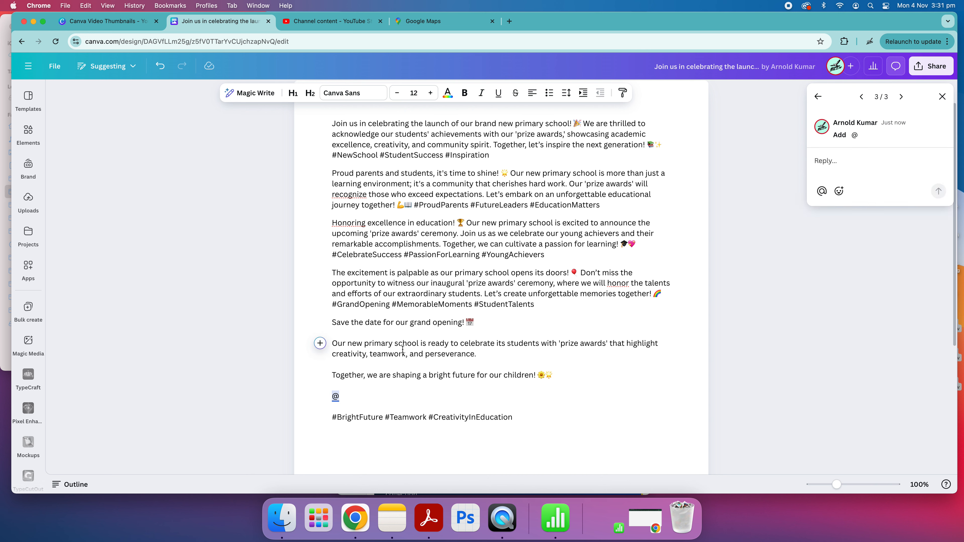
{"action": "type", "text": "@gre"}
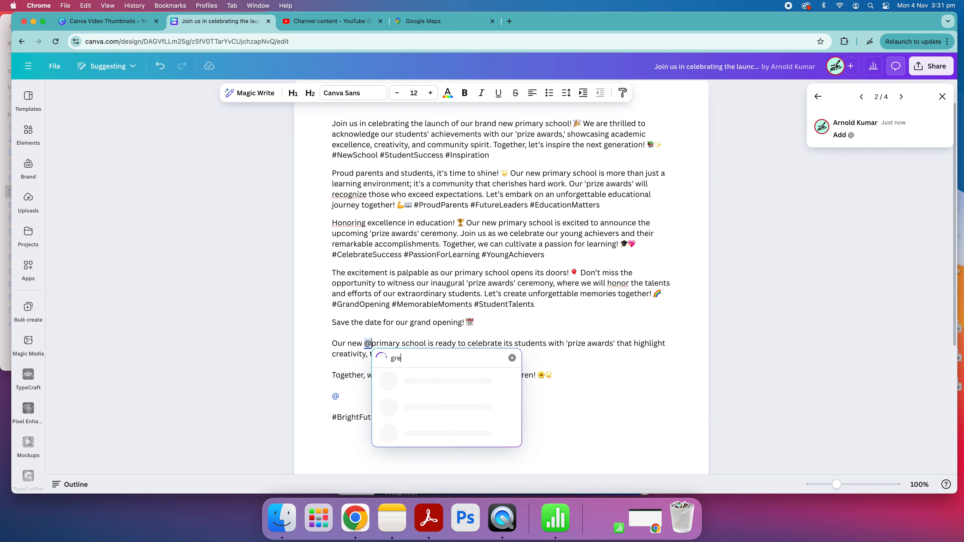
{"action": "type", "text": "enbury"}
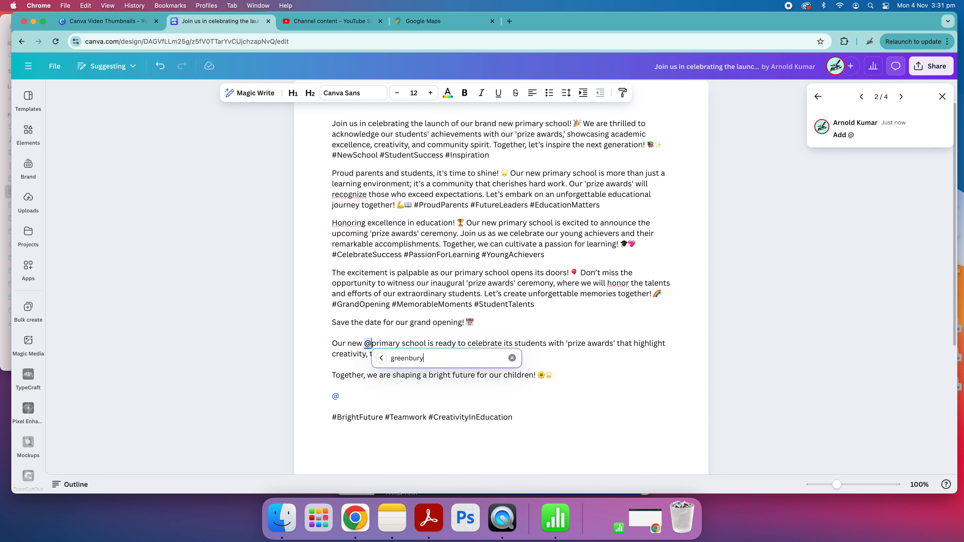
{"action": "left_click", "coordinate": [384, 341]}
{"action": "type", "text": "@"}
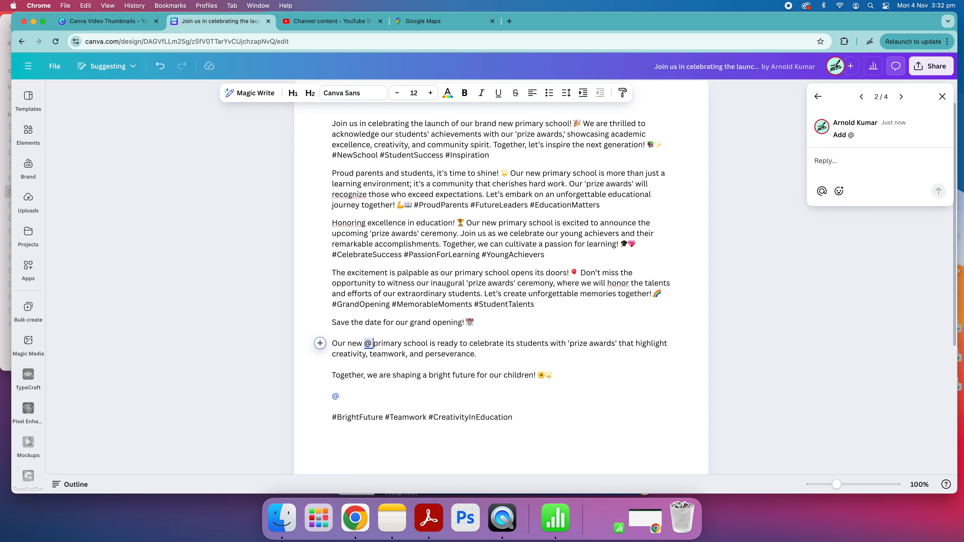
{"action": "type", "text": "greenbury"}
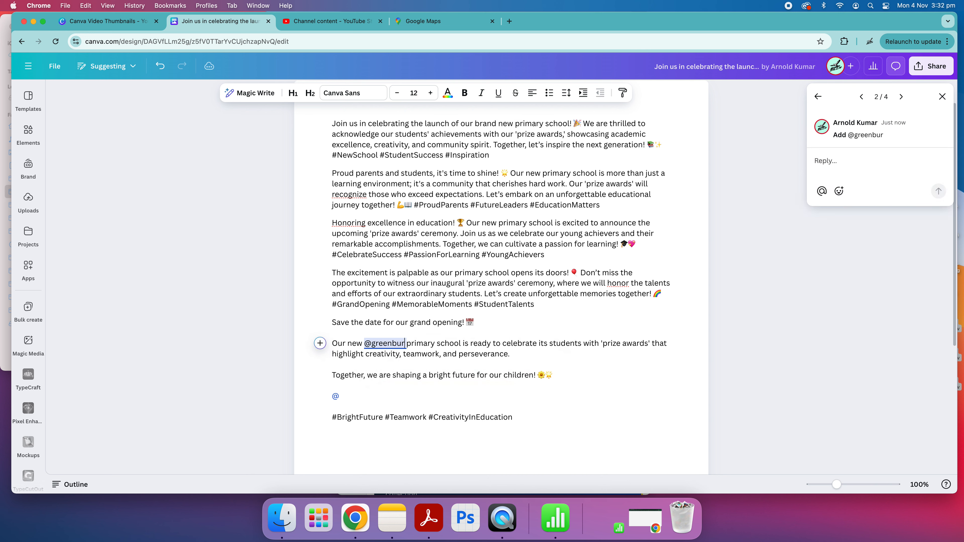
Step: Delete the stray "@" and its extra line above the last caption's hashtags
{"action": "left_click", "coordinate": [401, 400]}
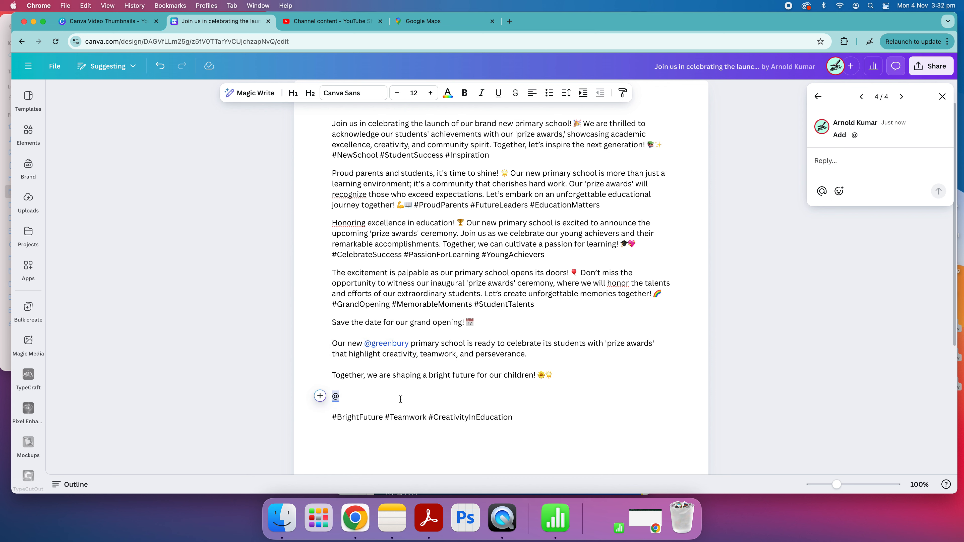
{"action": "key", "text": "BackSpace"}
{"action": "key", "text": "BackSpace"}
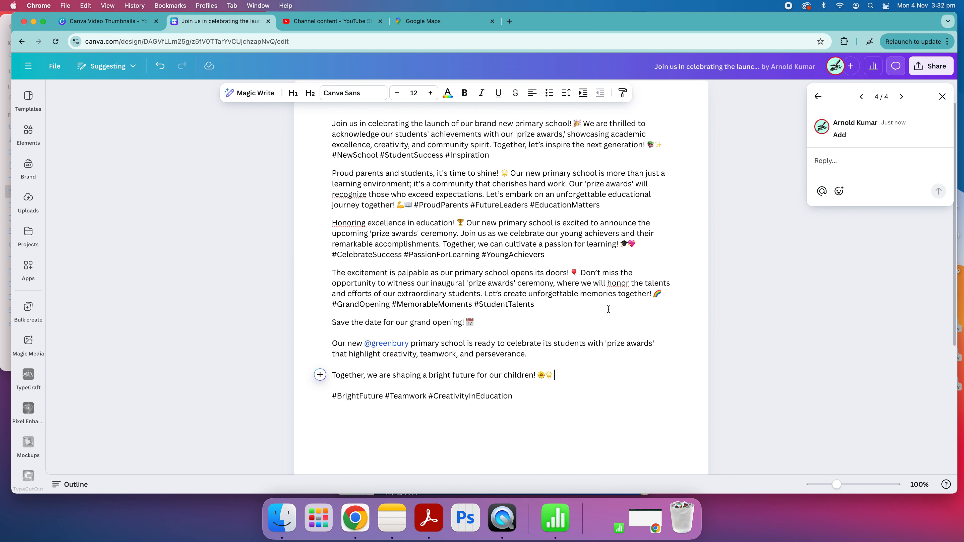
Step: Add blank lines after "Save the date for our grand opening!" and after the third caption's hashtags
{"action": "left_click", "coordinate": [568, 325]}
{"action": "key", "text": "Return"}
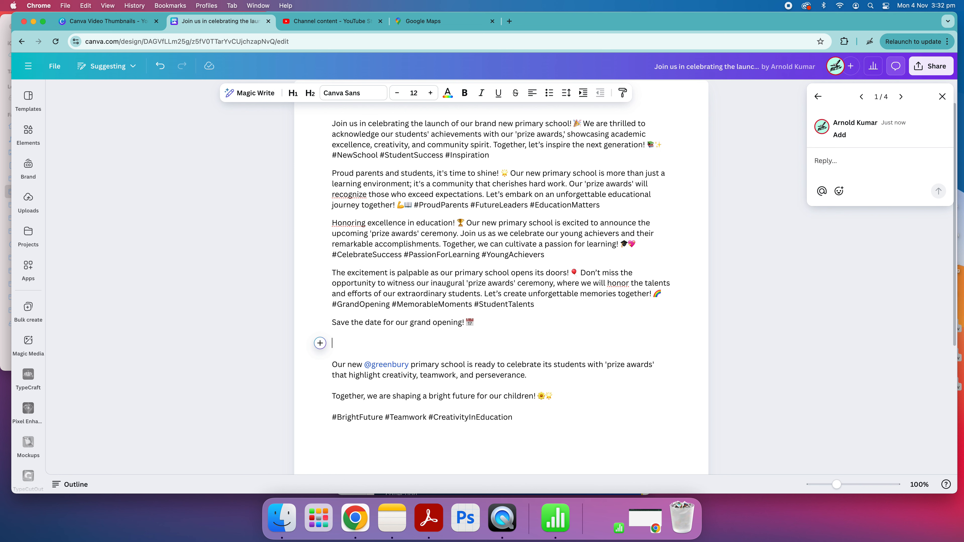
{"action": "scroll", "coordinate": [539, 338], "scroll_direction": "down", "scroll_amount": 2}
{"action": "scroll", "coordinate": [518, 323], "scroll_direction": "up", "scroll_amount": 1}
{"action": "left_click", "coordinate": [593, 228]}
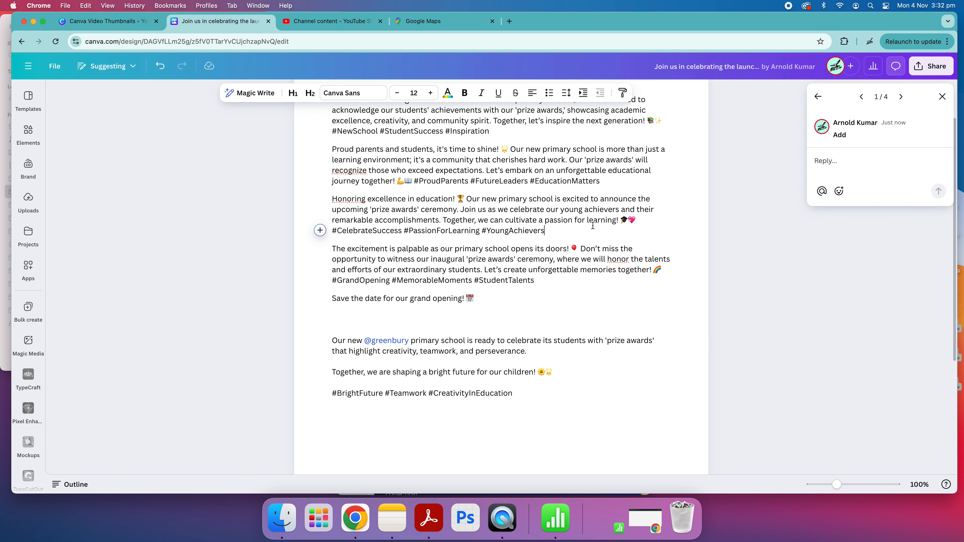
{"action": "key", "text": "Return"}
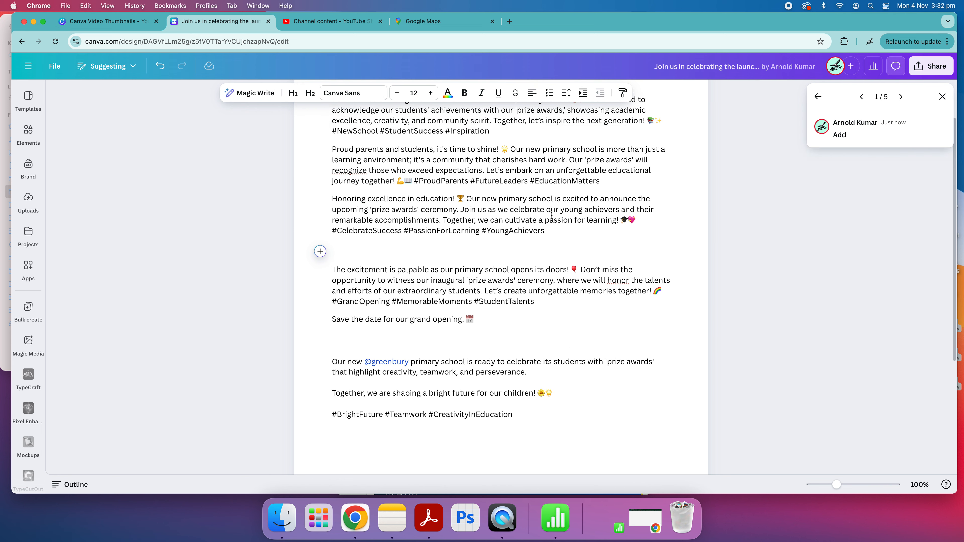
Step: Look over the wording, hashtags and spacing of all the captions in the document
{"action": "scroll", "coordinate": [623, 205], "scroll_direction": "up", "scroll_amount": 2}
{"action": "scroll", "coordinate": [552, 302], "scroll_direction": "down", "scroll_amount": 8}
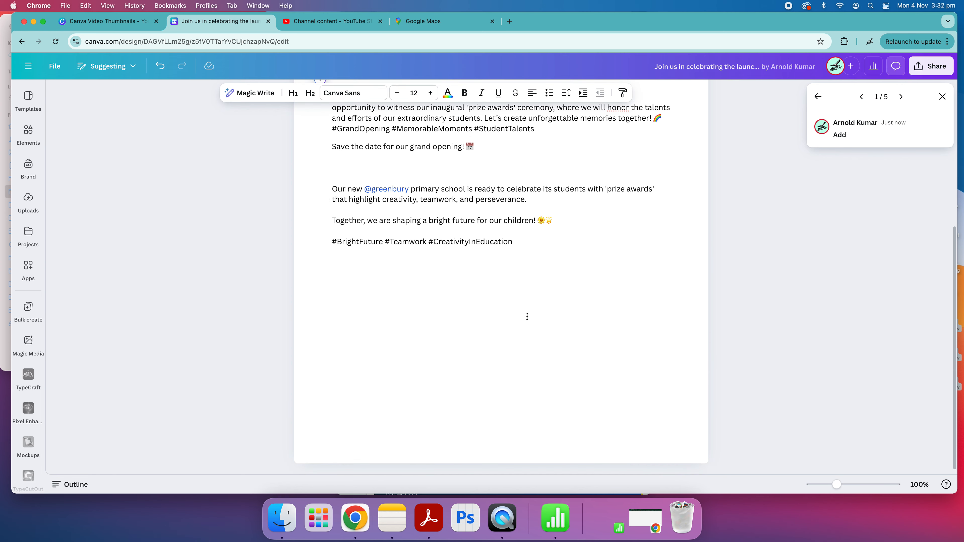
{"action": "scroll", "coordinate": [484, 244], "scroll_direction": "up", "scroll_amount": 4}
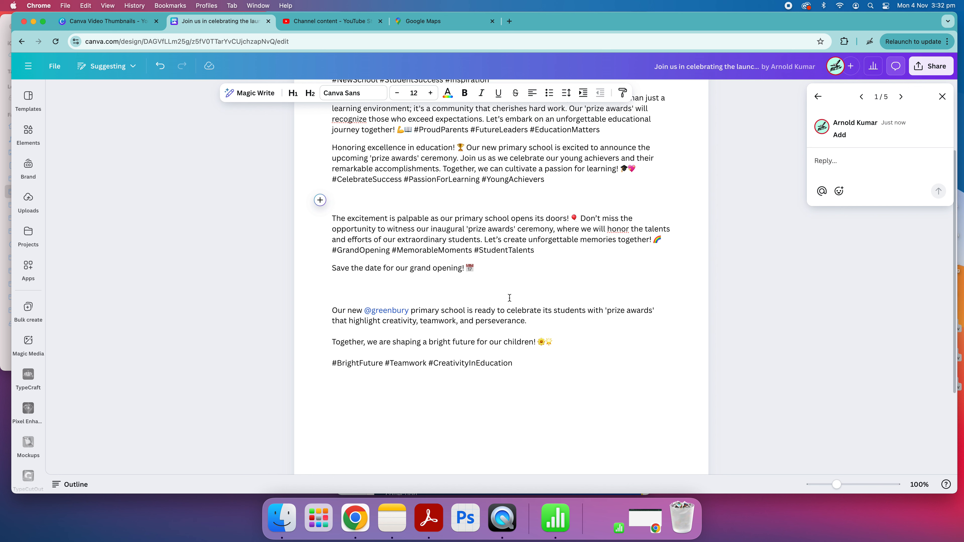
{"action": "scroll", "coordinate": [493, 232], "scroll_direction": "up", "scroll_amount": 3}
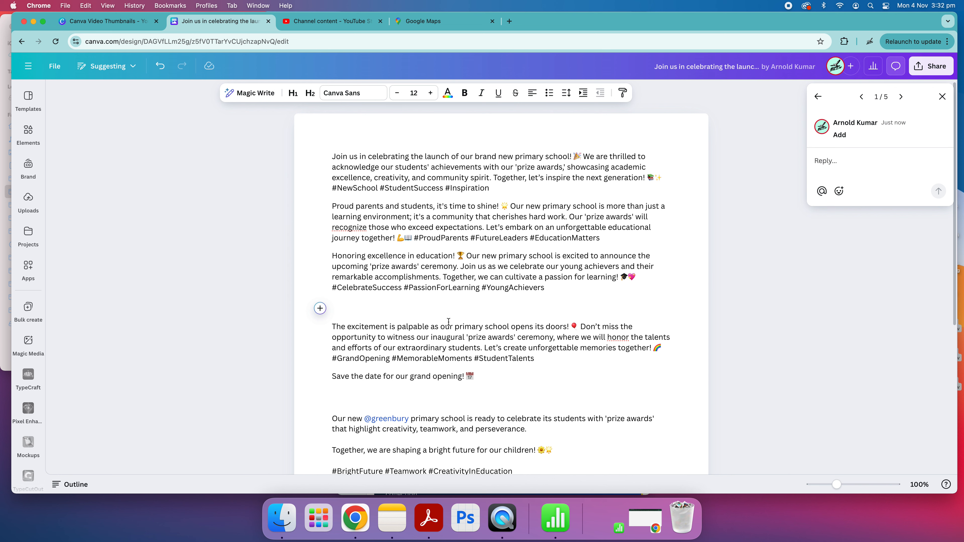
{"action": "scroll", "coordinate": [449, 321], "scroll_direction": "down", "scroll_amount": 6}
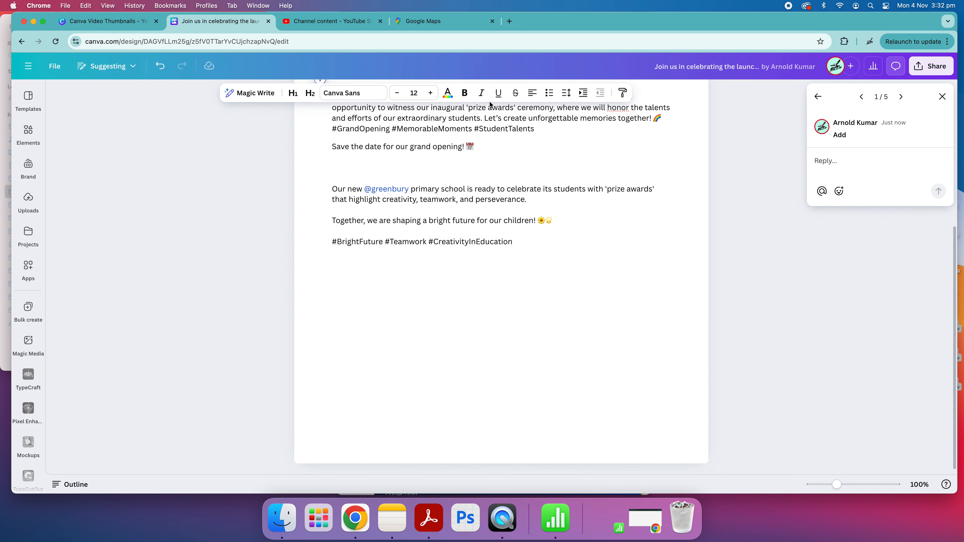
{"action": "scroll", "coordinate": [483, 247], "scroll_direction": "up", "scroll_amount": 3}
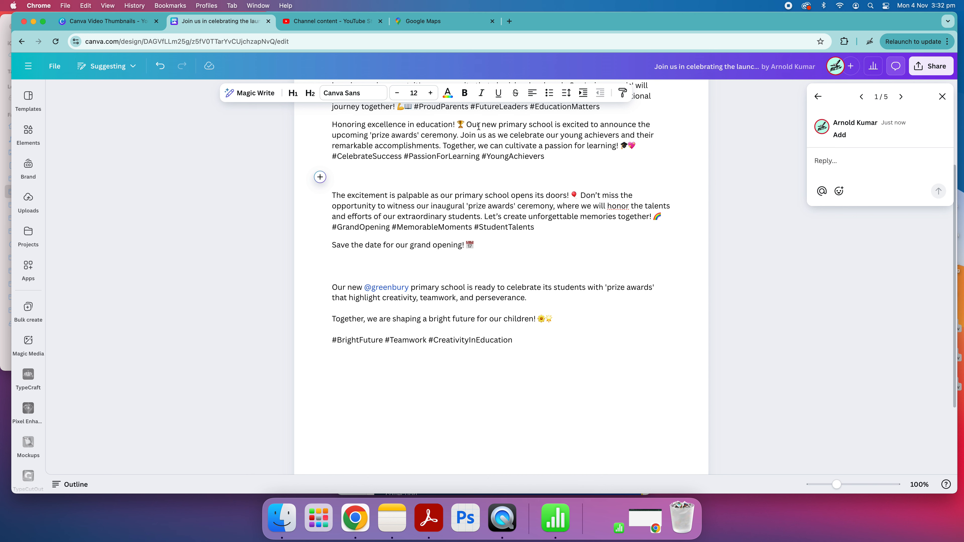
{"action": "scroll", "coordinate": [531, 287], "scroll_direction": "up", "scroll_amount": 4}
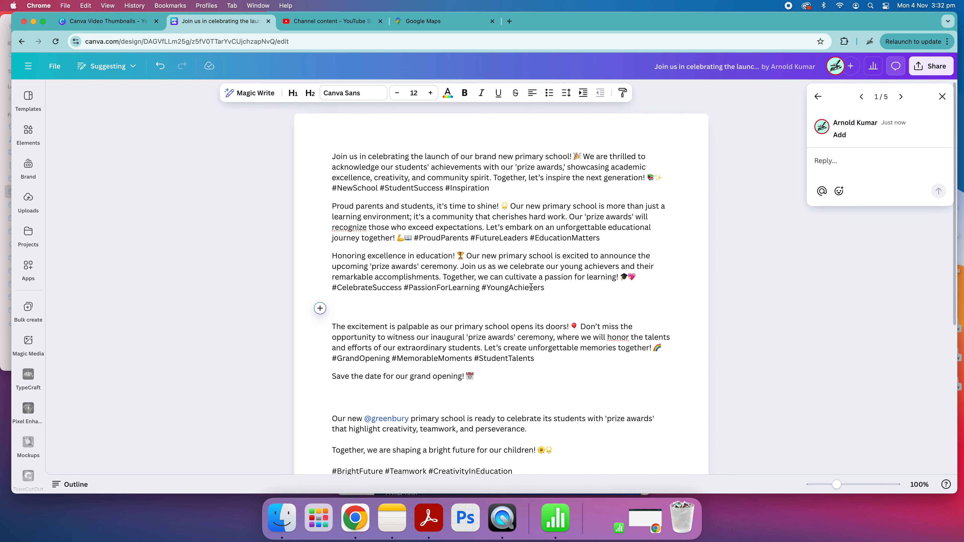